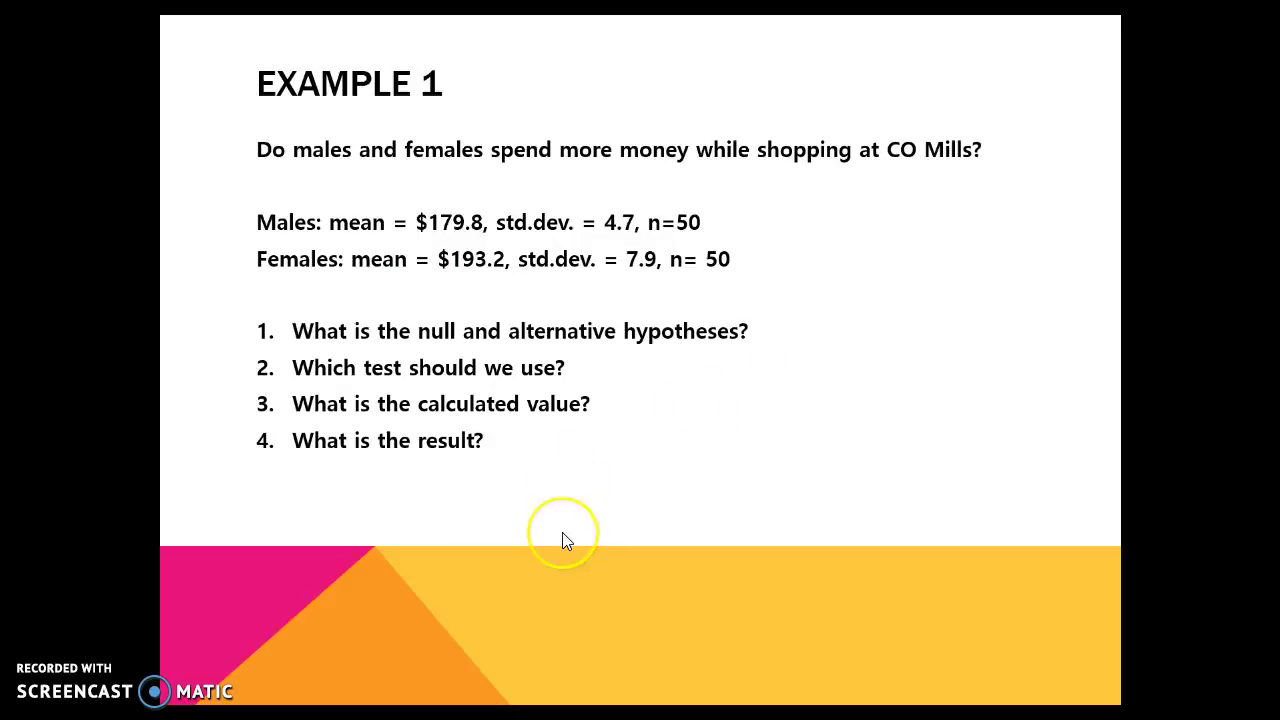
Leave the slideshow and bring the Word worksheet up full screen
{"action": "key", "text": "Escape"}
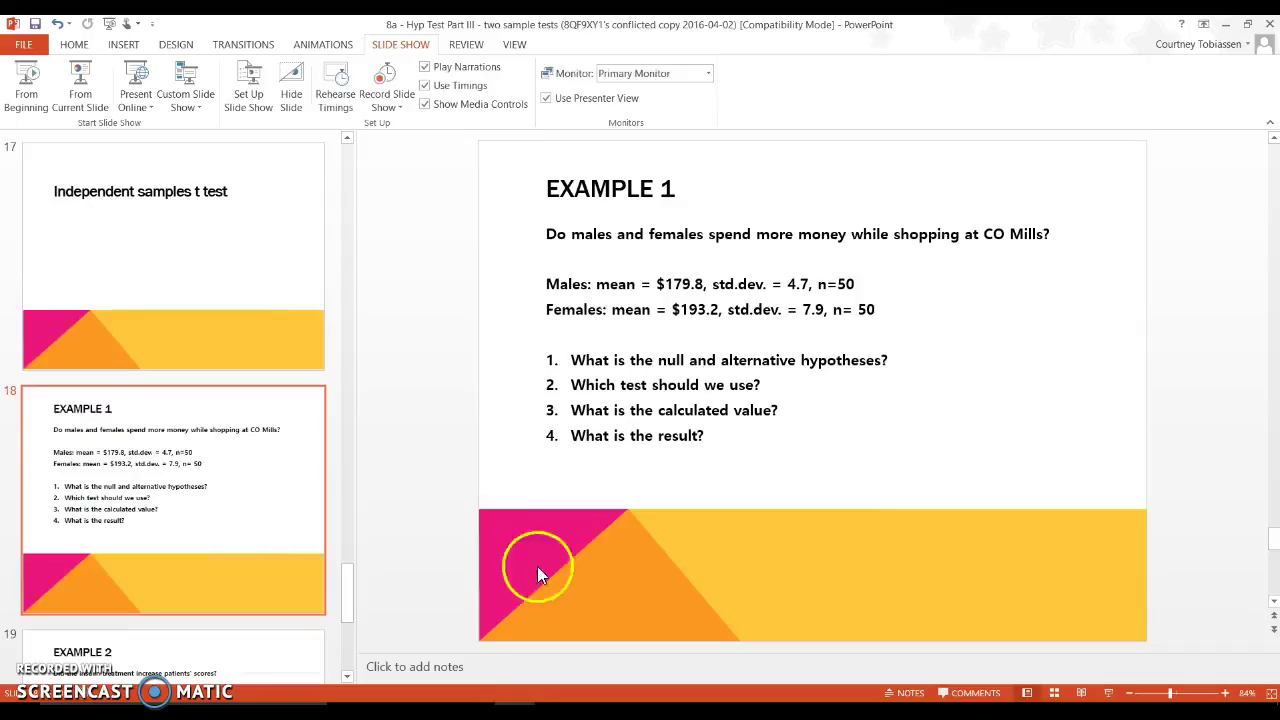
{"action": "key", "text": "alt+Tab"}
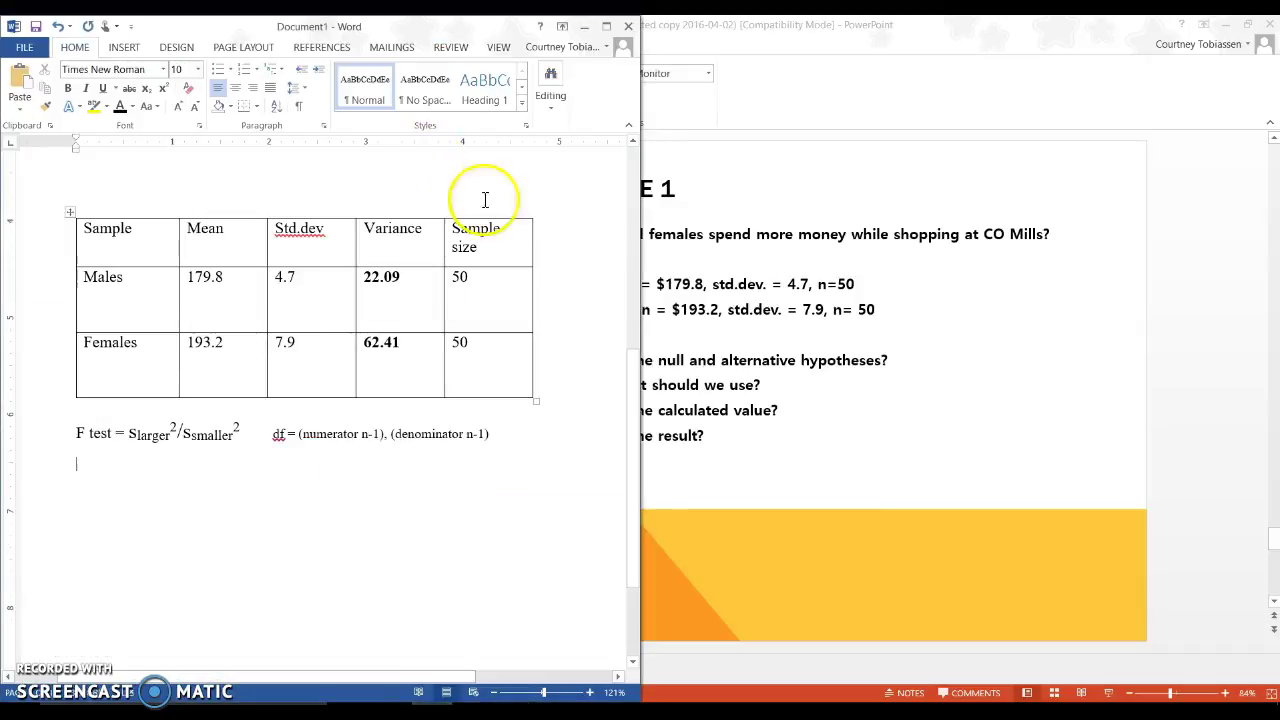
{"action": "left_click", "coordinate": [495, 23]}
{"action": "left_click_drag", "start_coordinate": [495, 23], "coordinate": [218, 467]}
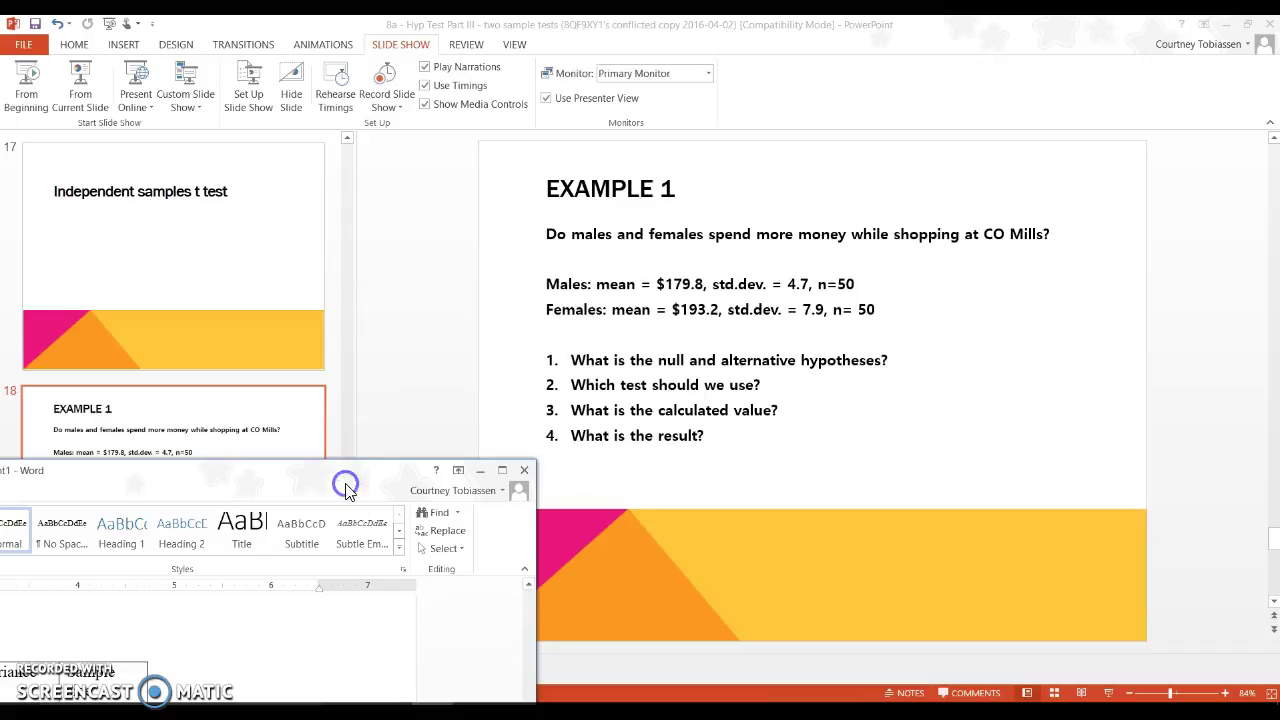
{"action": "left_click", "coordinate": [503, 469]}
{"action": "scroll", "coordinate": [506, 466], "scroll_direction": "up", "scroll_amount": 5}
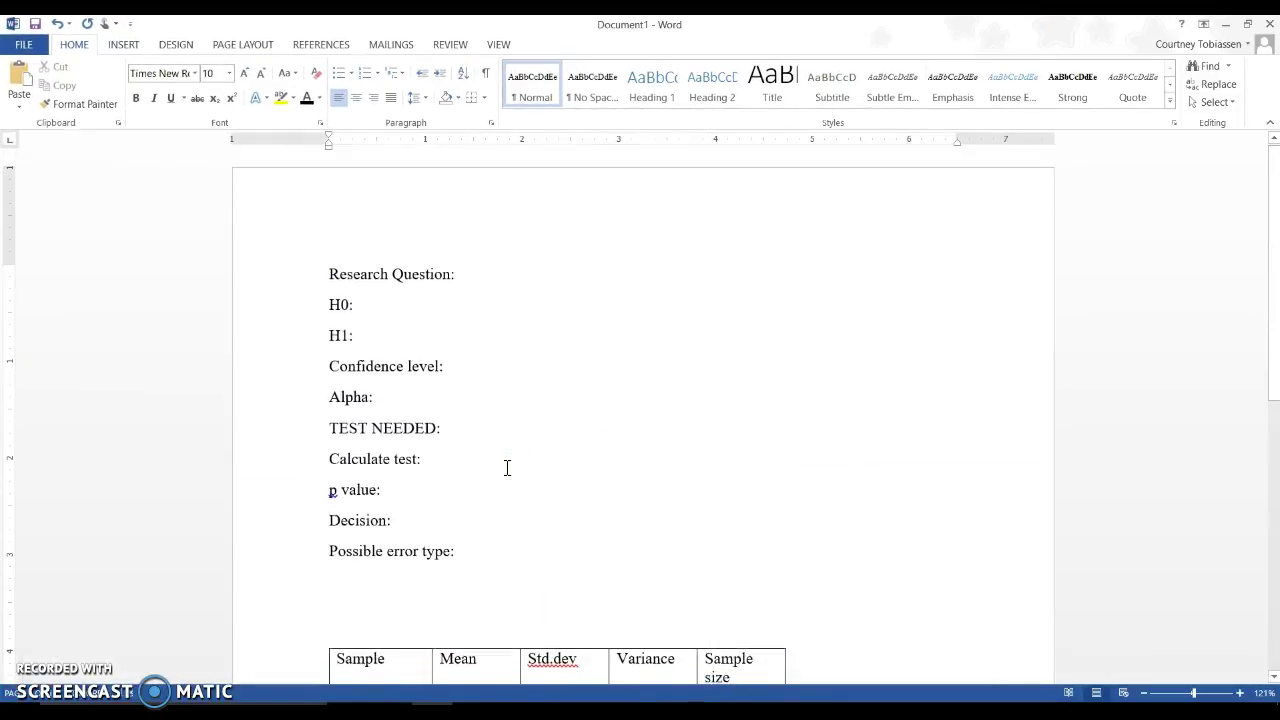
Answer the research question with 'male and female difference?' and H0 'male = female'
{"action": "left_click", "coordinate": [514, 270]}
{"action": "type", "text": "male and female differ"}
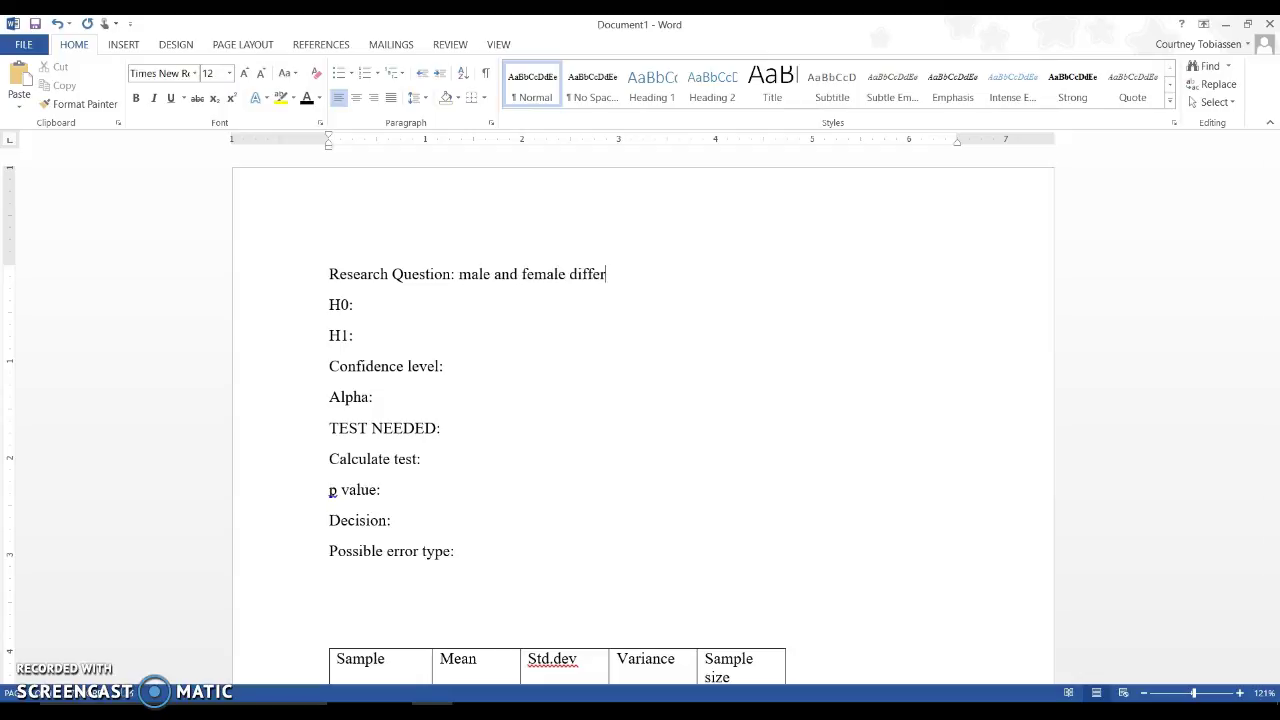
{"action": "type", "text": "ence? H0: "}
{"action": "type", "text": "male"}
{"action": "type", "text": " = female"}
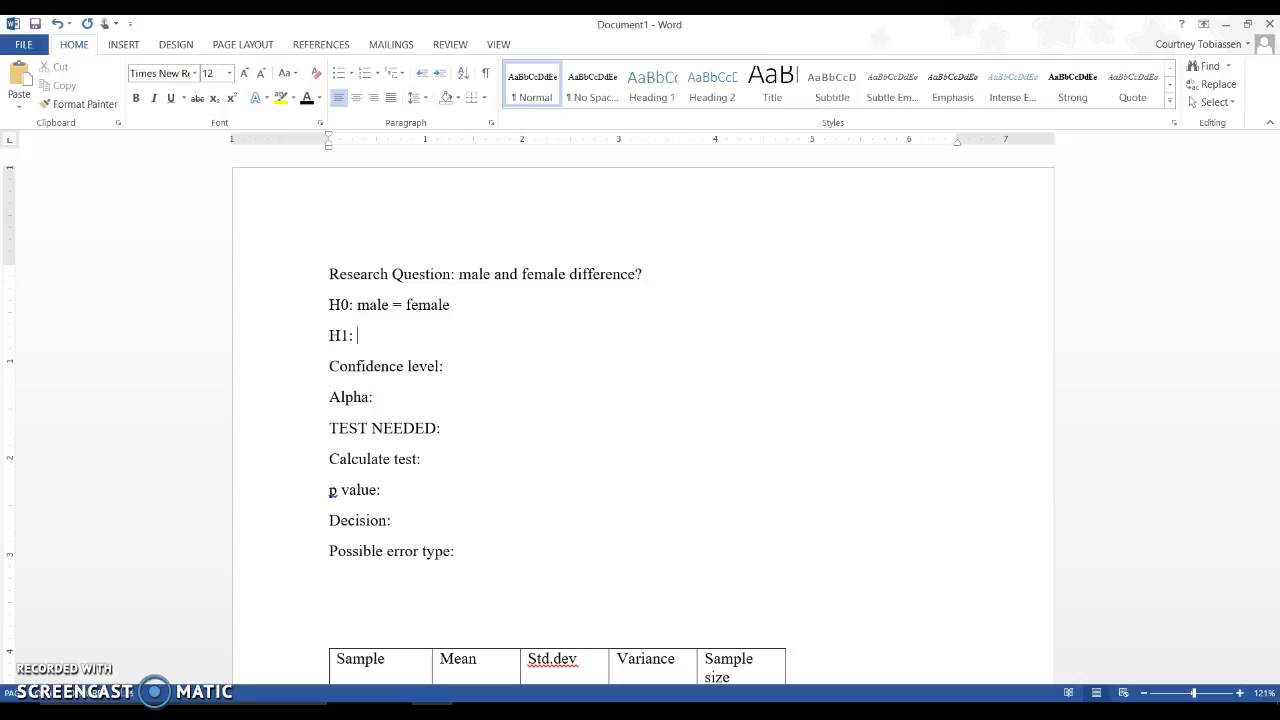
{"action": "key", "text": "alt+Tab"}
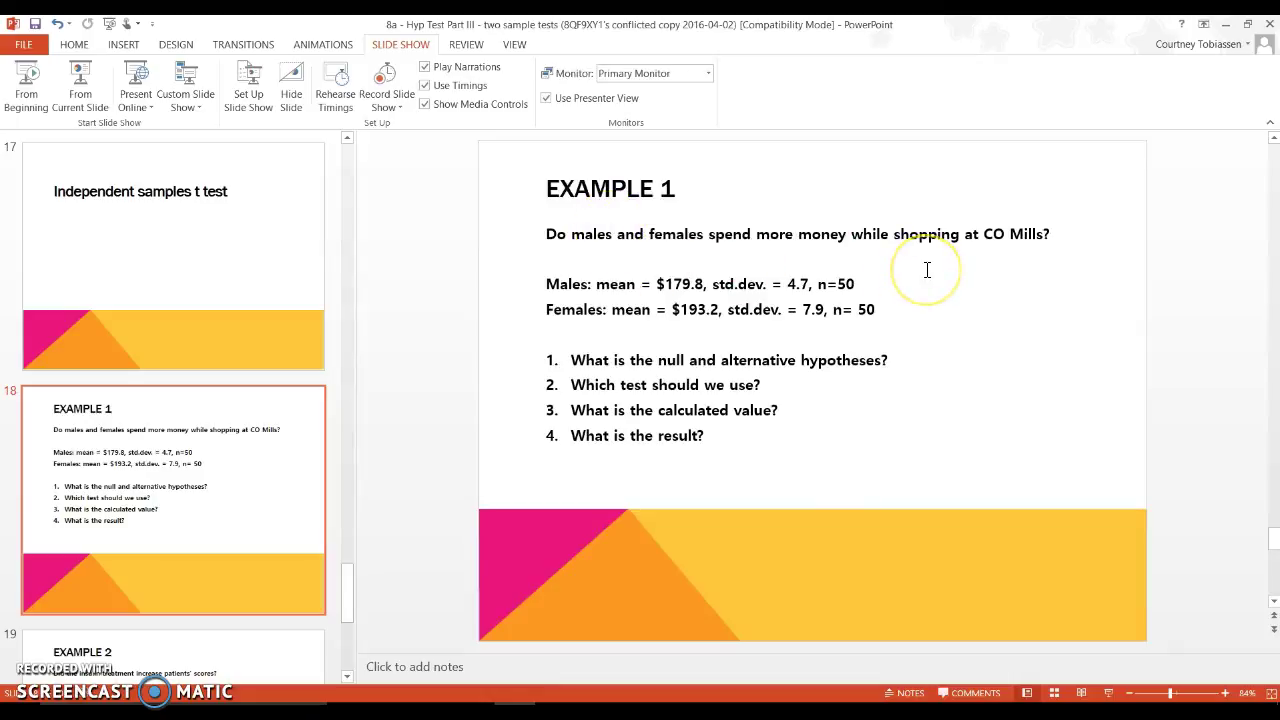
Highlight 'more' in the Example 1 spending question, then clear the selection
{"action": "double_click", "coordinate": [775, 240]}
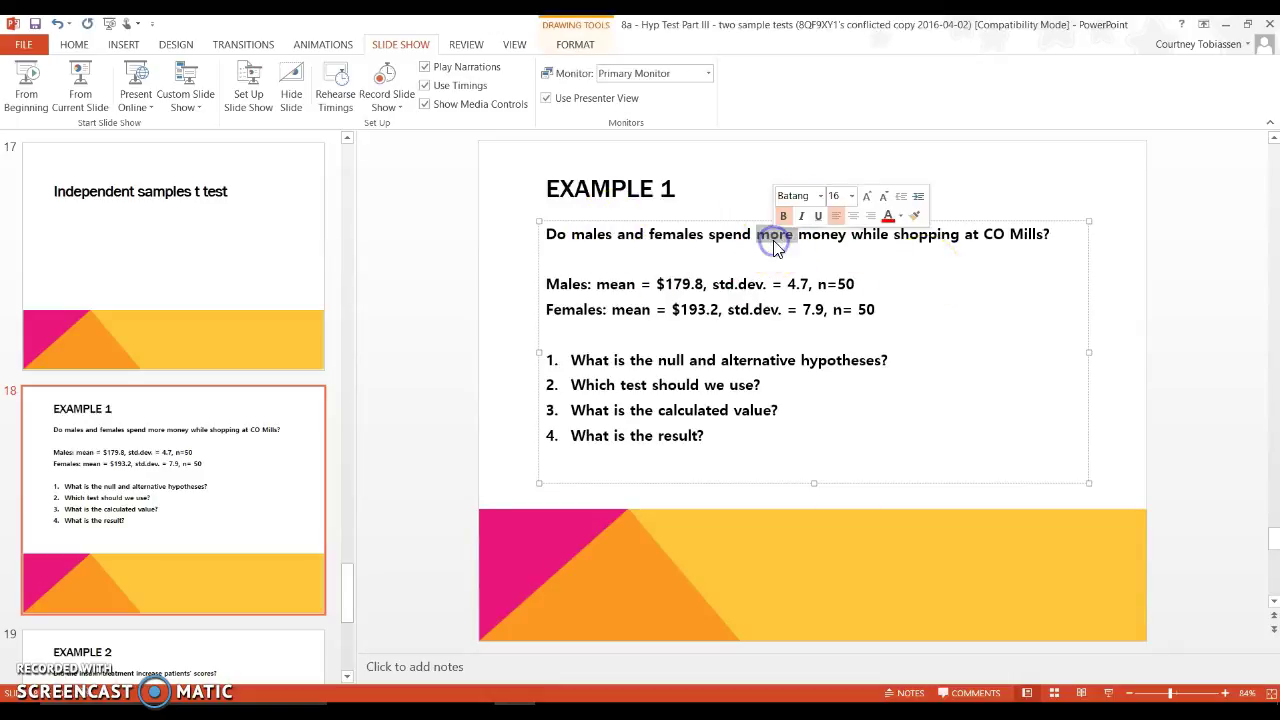
{"action": "left_click", "coordinate": [1116, 359]}
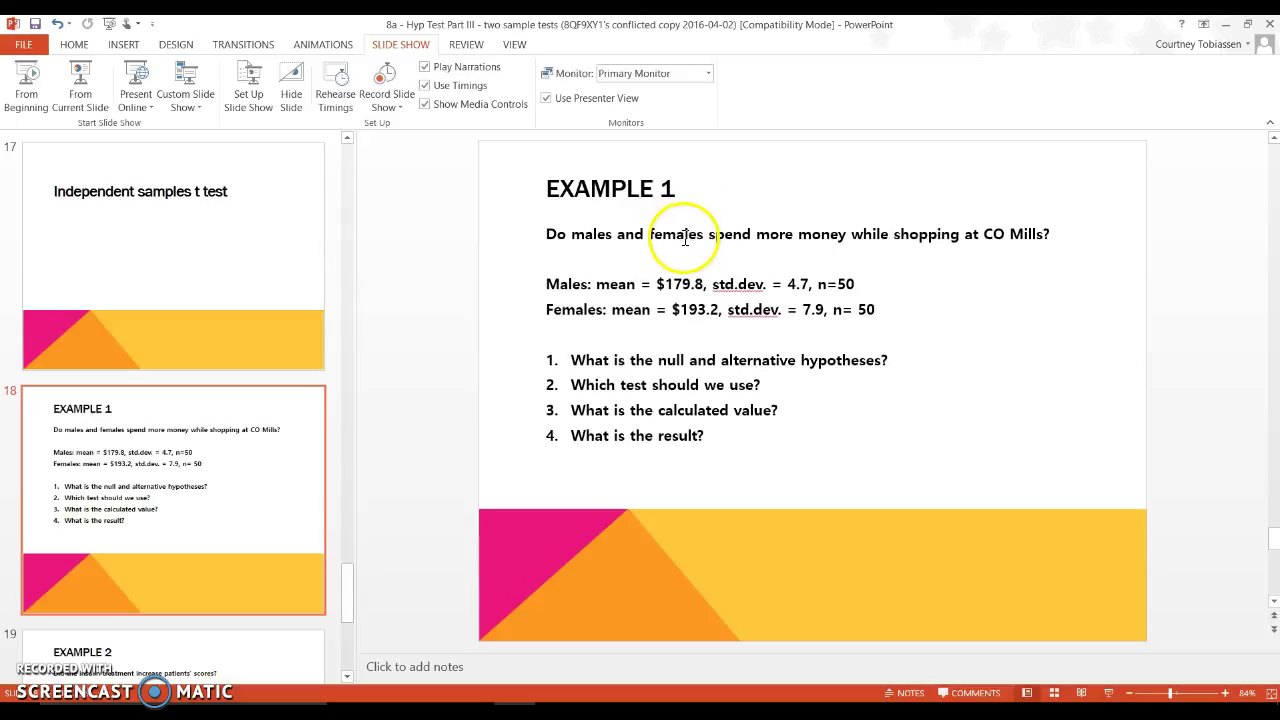
Enter H1 'females > males', confidence level 95% and alpha .05 on the worksheet
{"action": "left_click", "coordinate": [515, 712]}
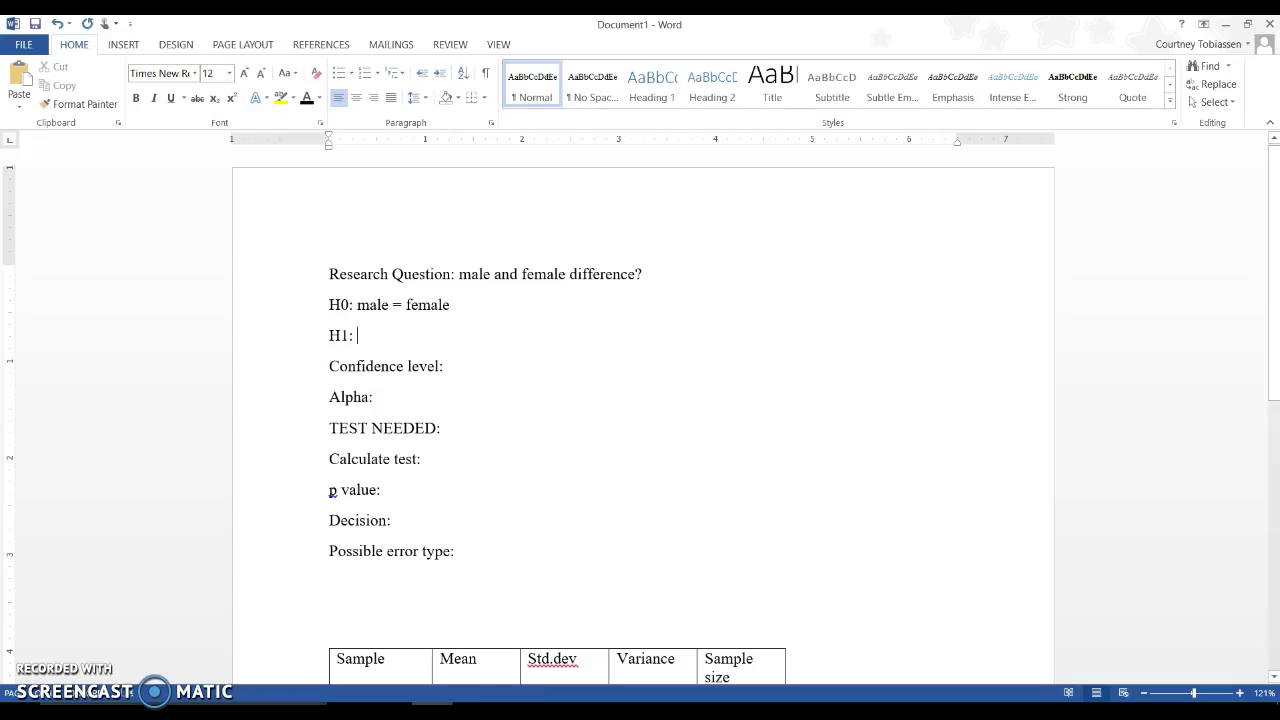
{"action": "type", "text": "females"}
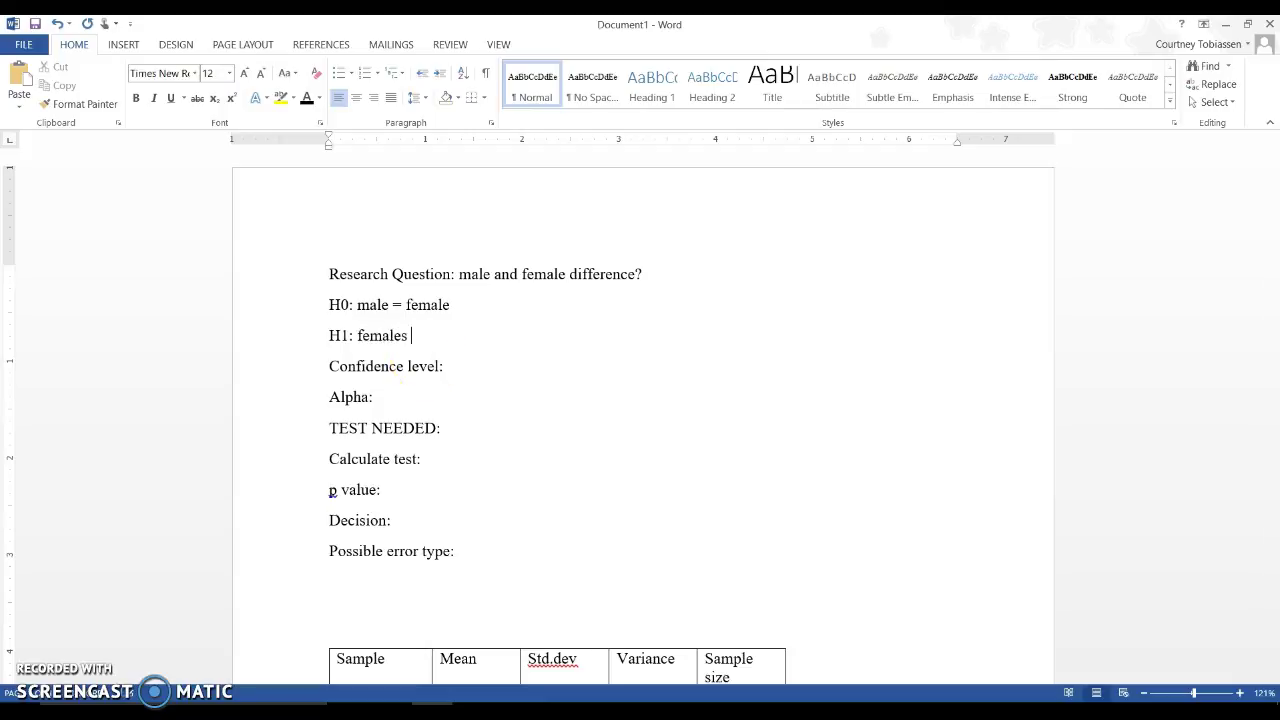
{"action": "type", "text": " >"}
{"action": "type", "text": " female"}
{"action": "key", "text": "BackSpace"}
{"action": "key", "text": "BackSpace"}
{"action": "key", "text": "BackSpace"}
{"action": "key", "text": "BackSpace"}
{"action": "key", "text": "BackSpace"}
{"action": "key", "text": "BackSpace"}
{"action": "key", "text": "BackSpace"}
{"action": "type", "text": "males "}
{"action": "type", "text": "95%"}
{"action": "type", "text": ".05"}
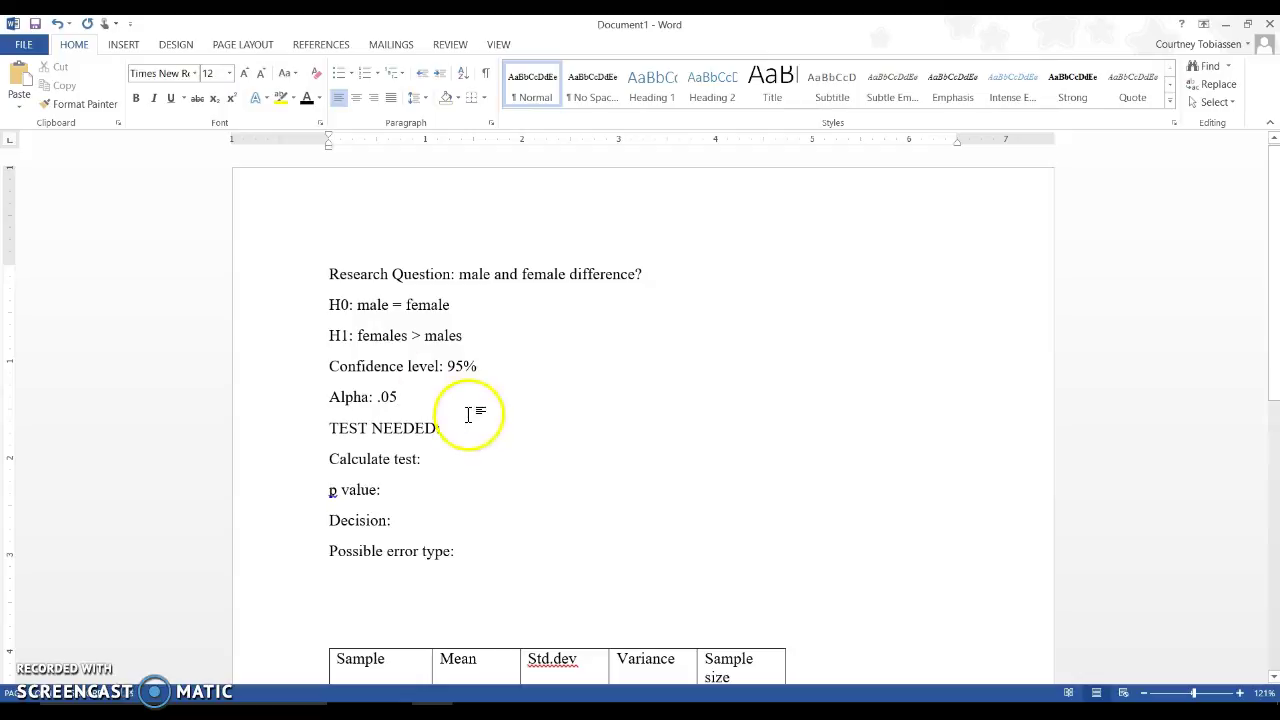
{"action": "left_click", "coordinate": [474, 423]}
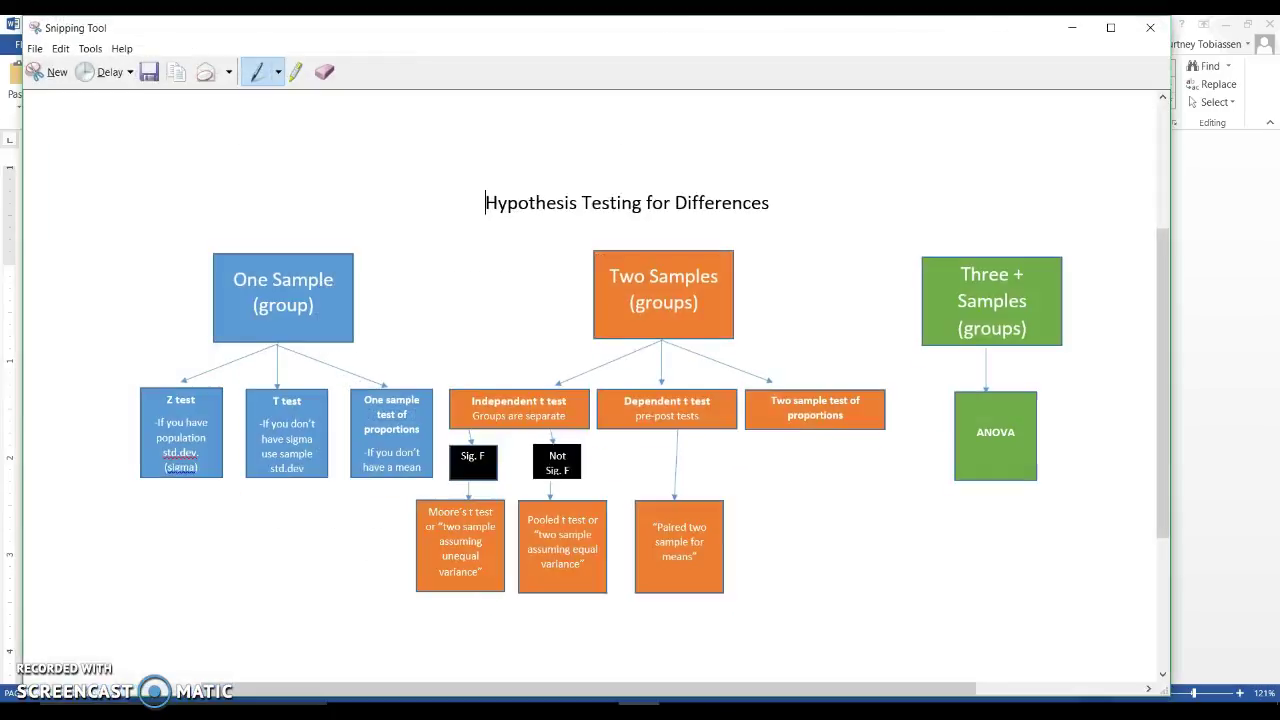
{"action": "left_click", "coordinate": [638, 632]}
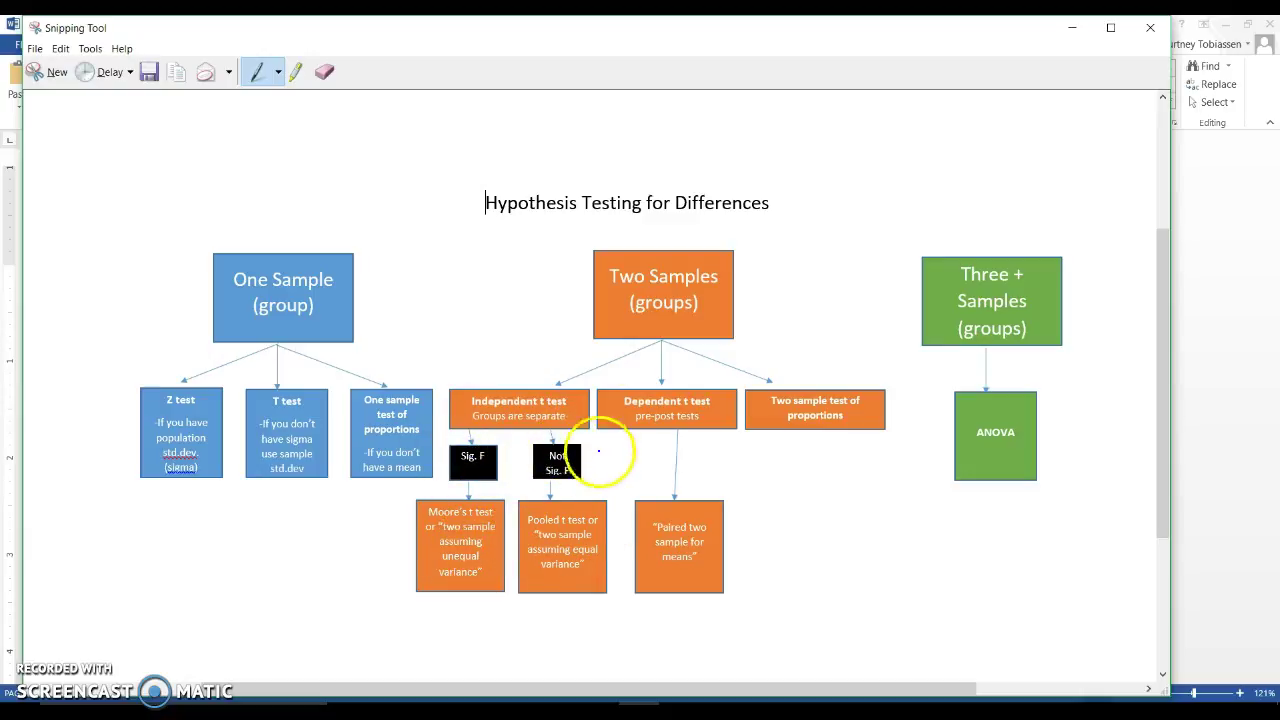
{"action": "left_click", "coordinate": [504, 700]}
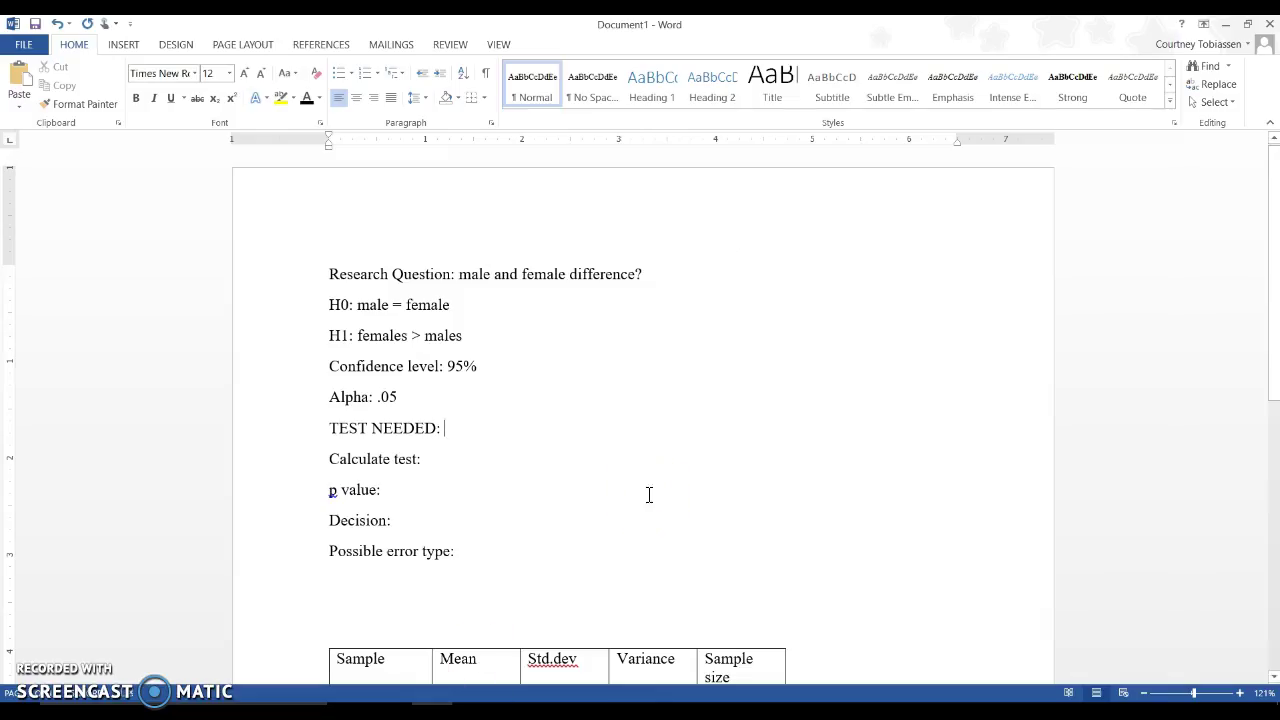
Write F = 2.82 on the empty line beneath the F test formula
{"action": "scroll", "coordinate": [649, 495], "scroll_direction": "down", "scroll_amount": 5}
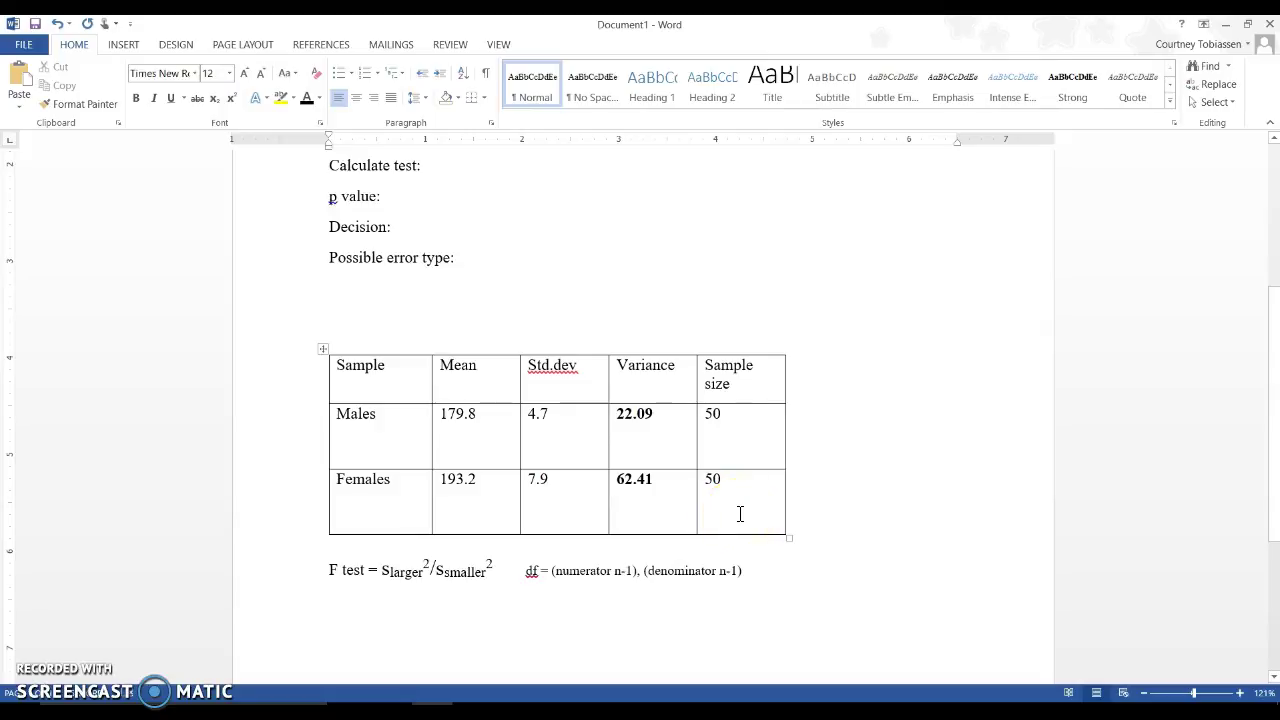
{"action": "left_click", "coordinate": [405, 608]}
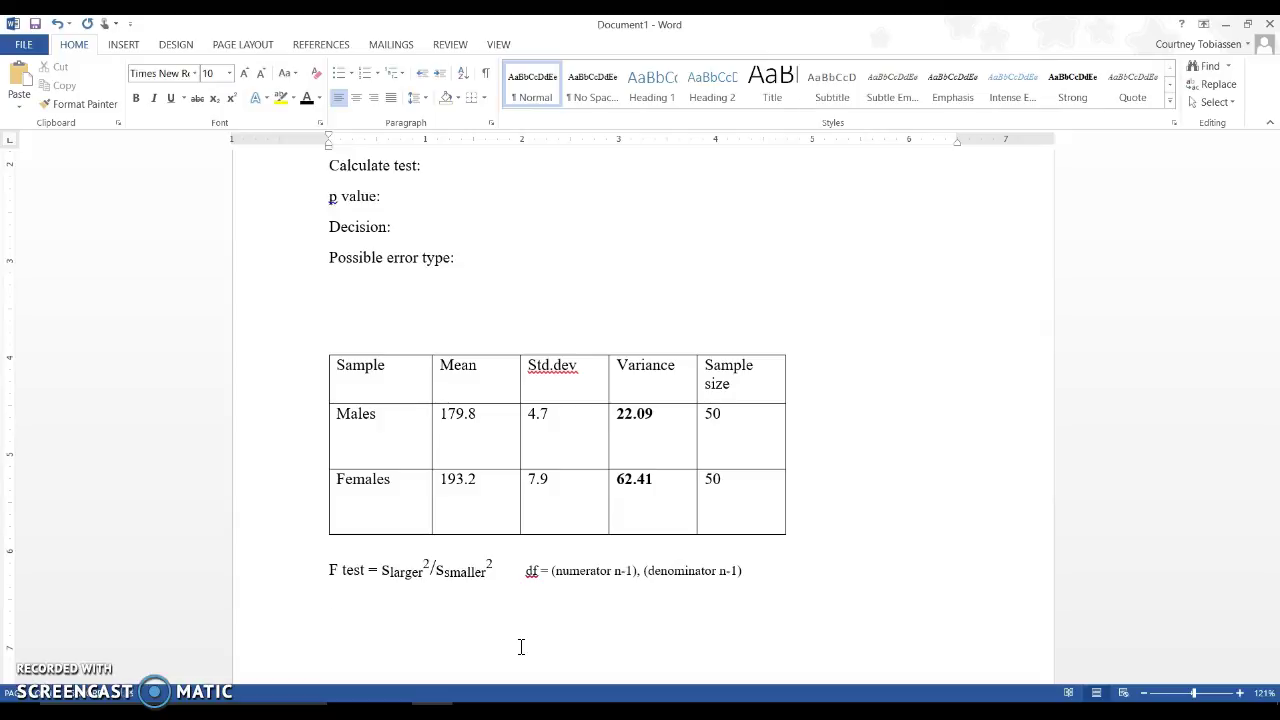
{"action": "left_click", "coordinate": [520, 646]}
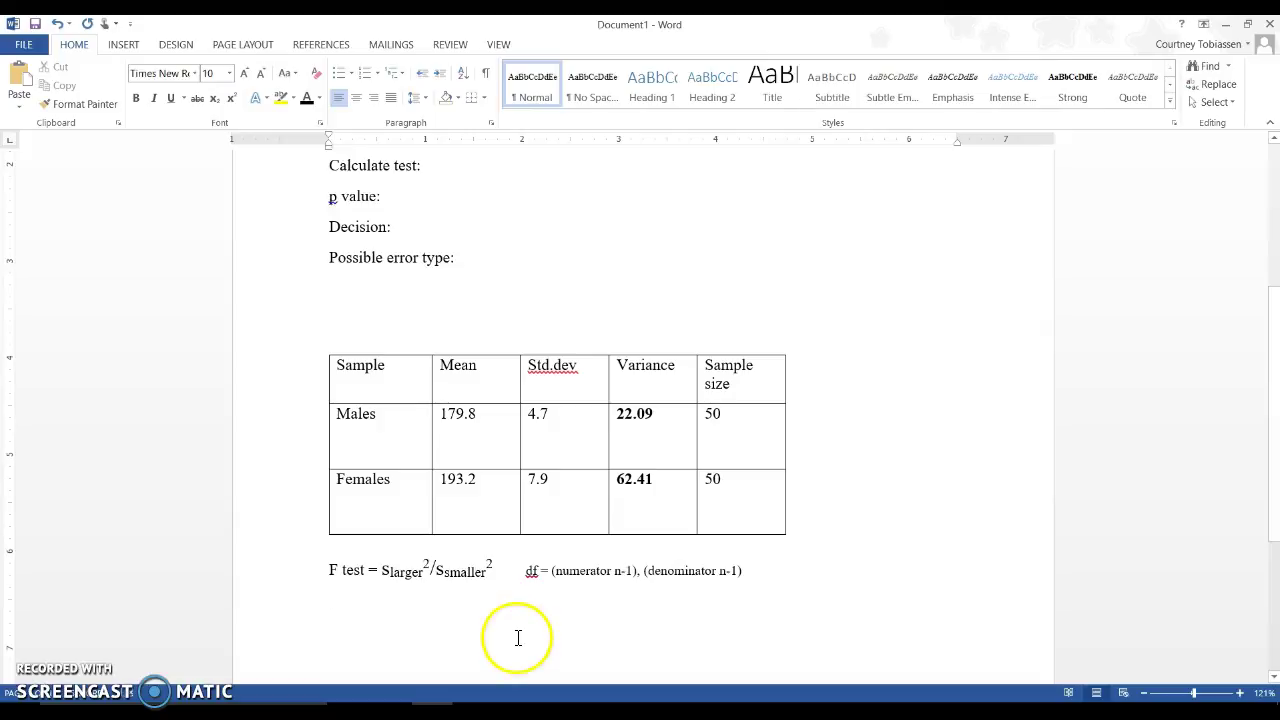
{"action": "type", "text": "F = 2.82"}
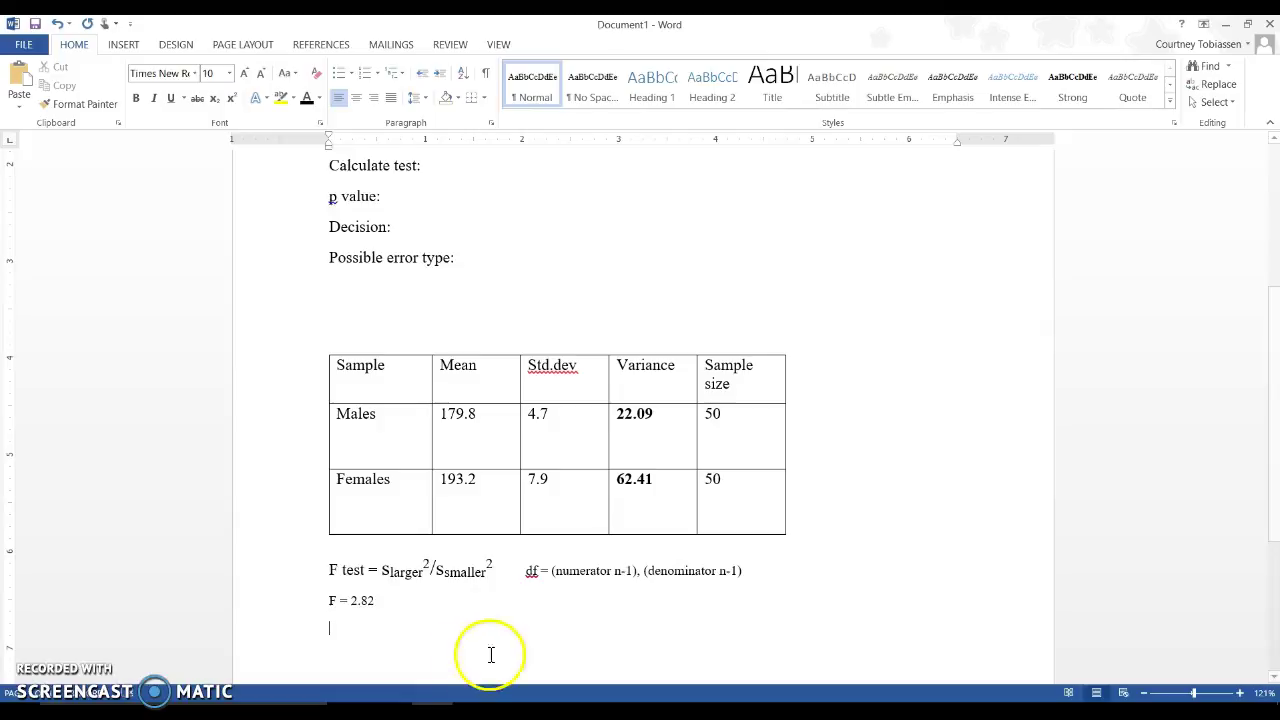
{"action": "key", "text": "Return"}
Search the web for 'f value to p value' in a new Chrome tab
{"action": "left_click", "coordinate": [483, 696]}
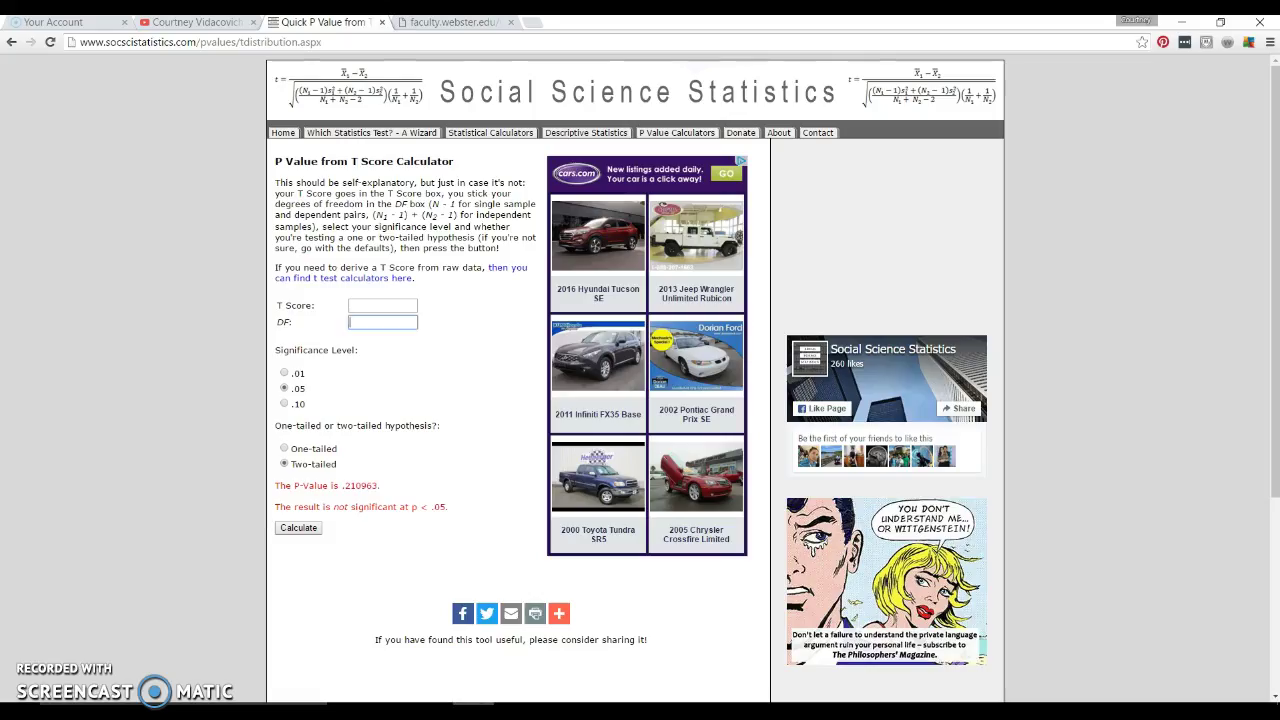
{"action": "left_click", "coordinate": [537, 27]}
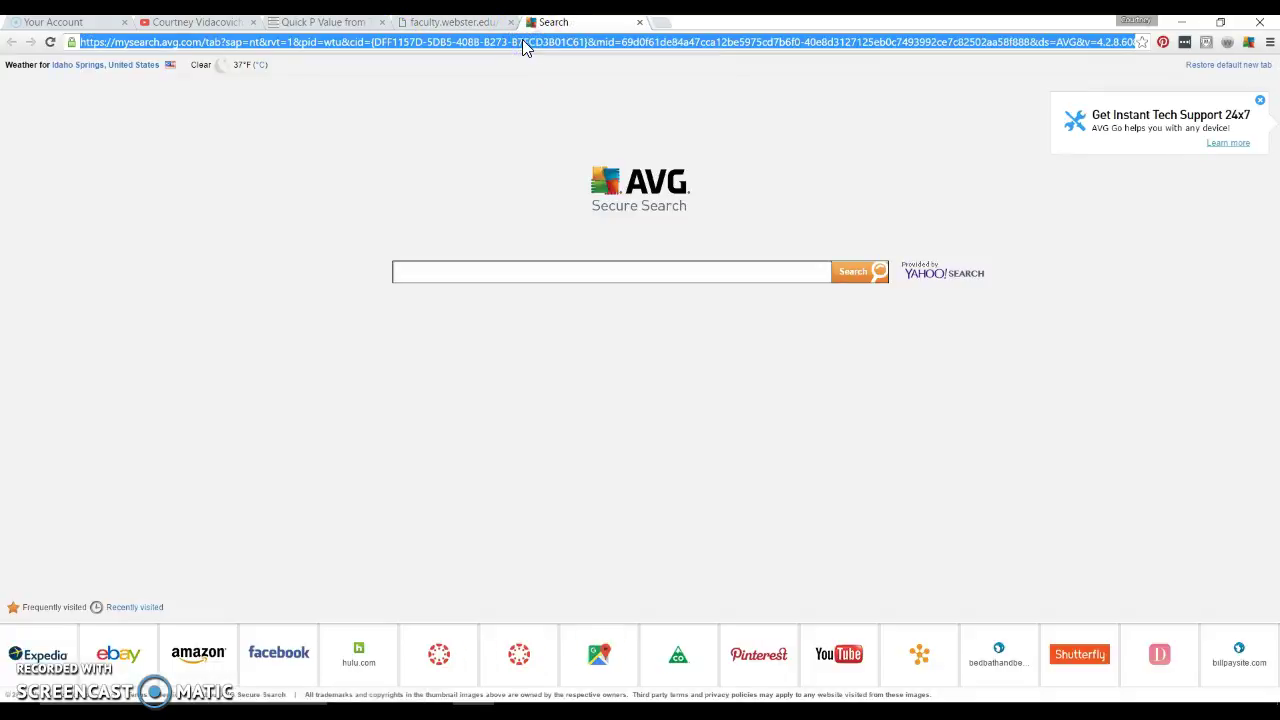
{"action": "type", "text": "f value to p a"}
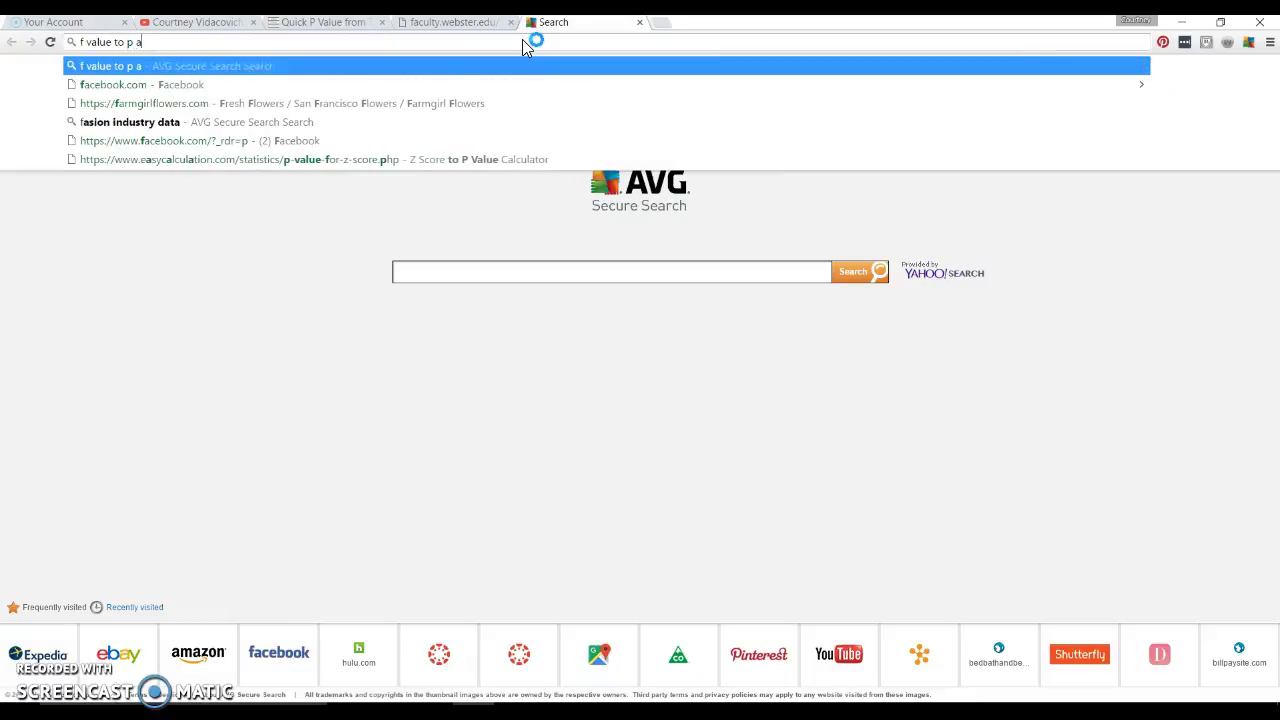
{"action": "key", "text": "BackSpace"}
{"action": "type", "text": "val"}
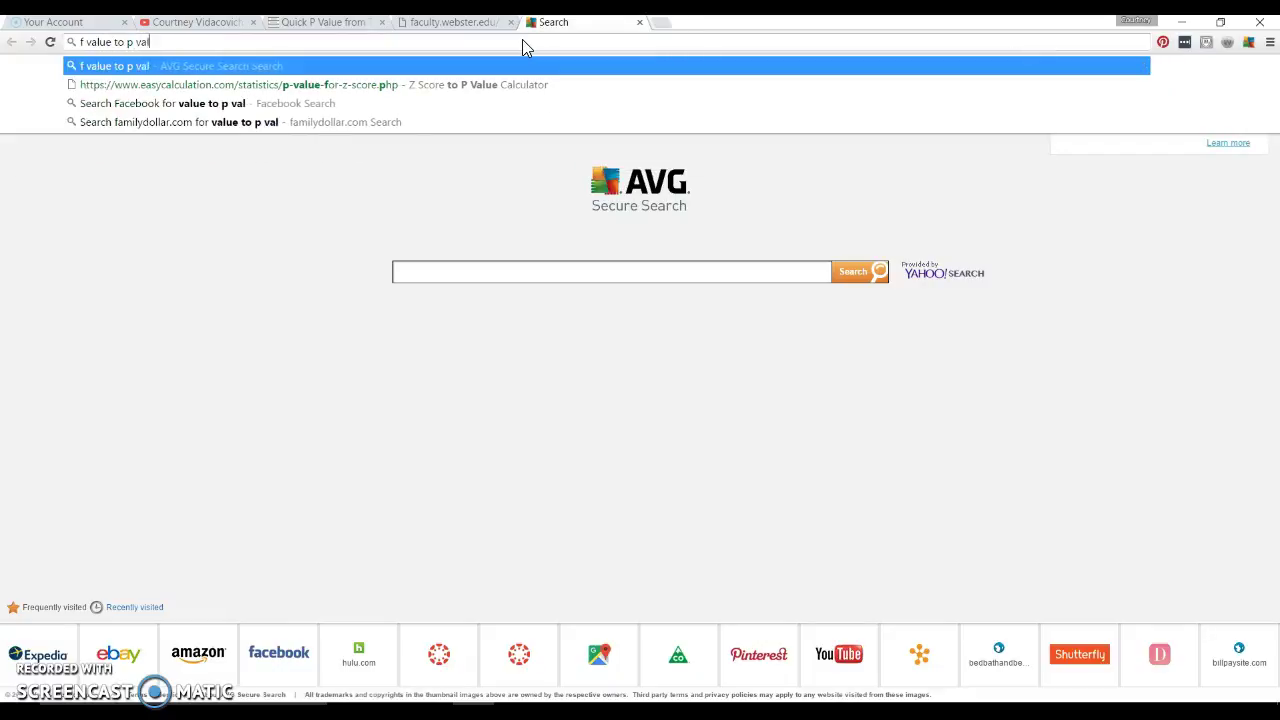
{"action": "type", "text": "ue"}
{"action": "key", "text": "Return"}
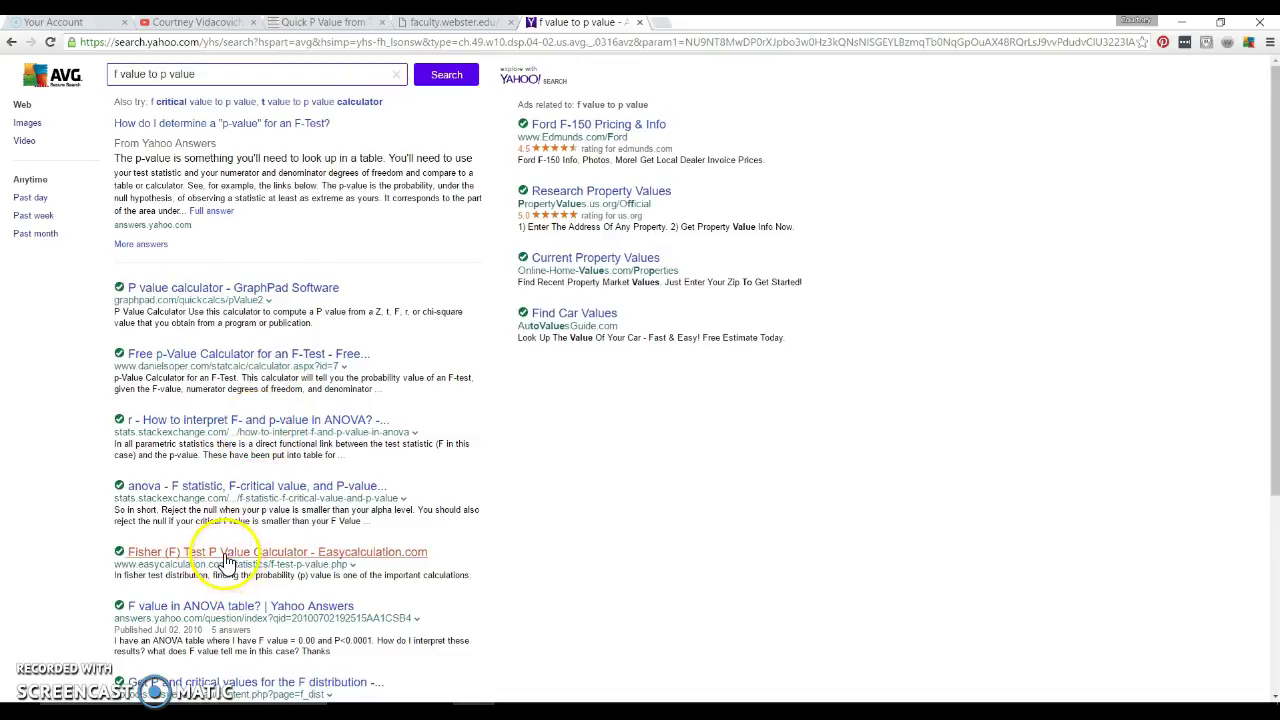
Open the Fisher F-test p-value calculator and enter an F-value of 2.82
{"action": "left_click", "coordinate": [224, 555]}
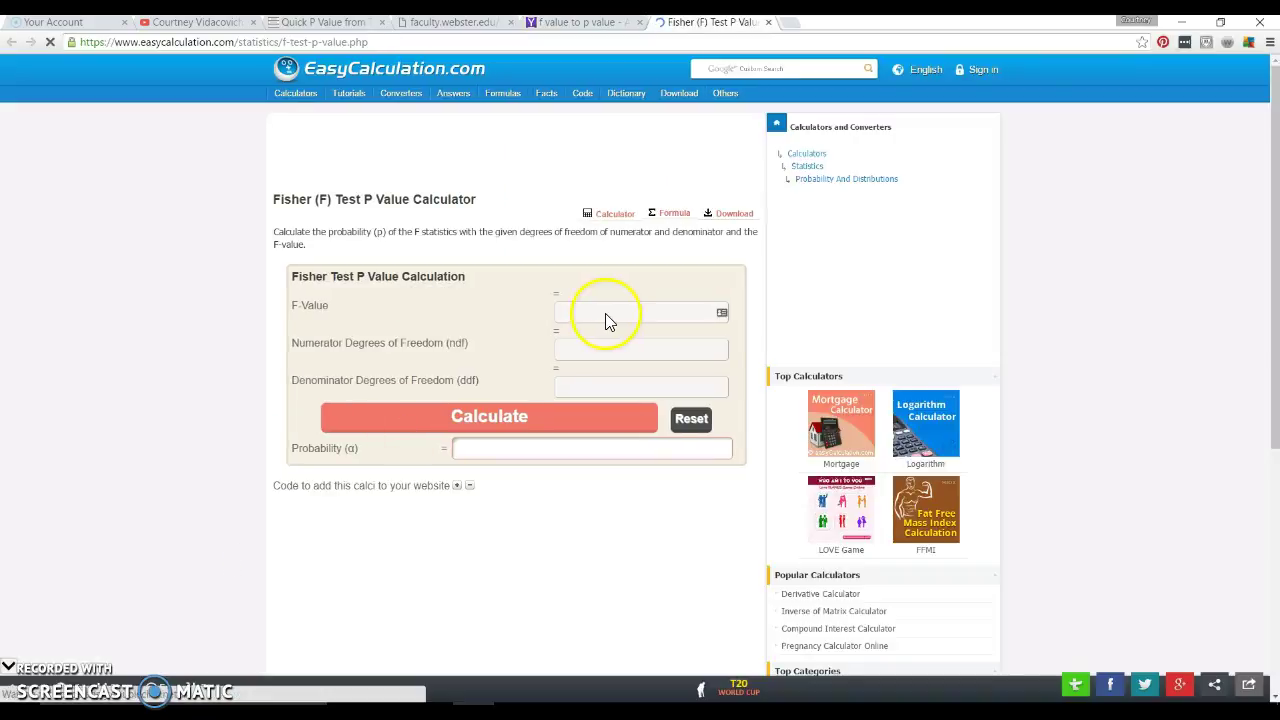
{"action": "left_click", "coordinate": [605, 313]}
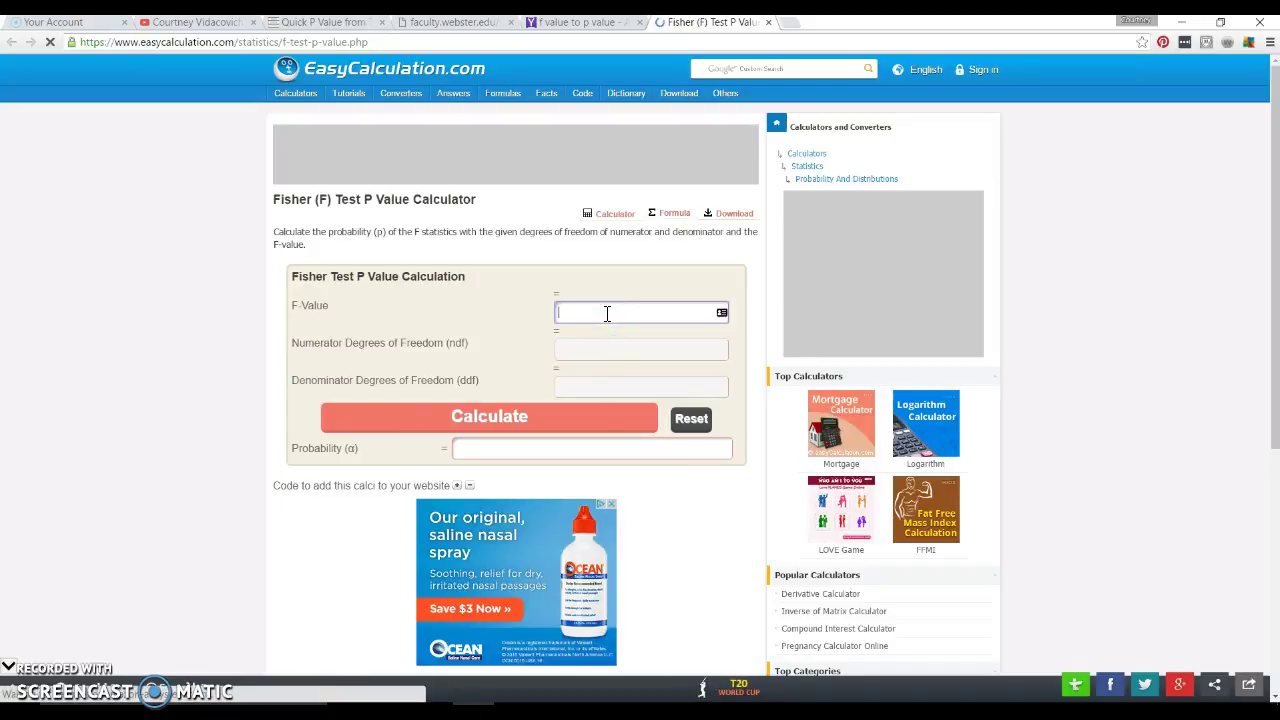
{"action": "type", "text": "2.82"}
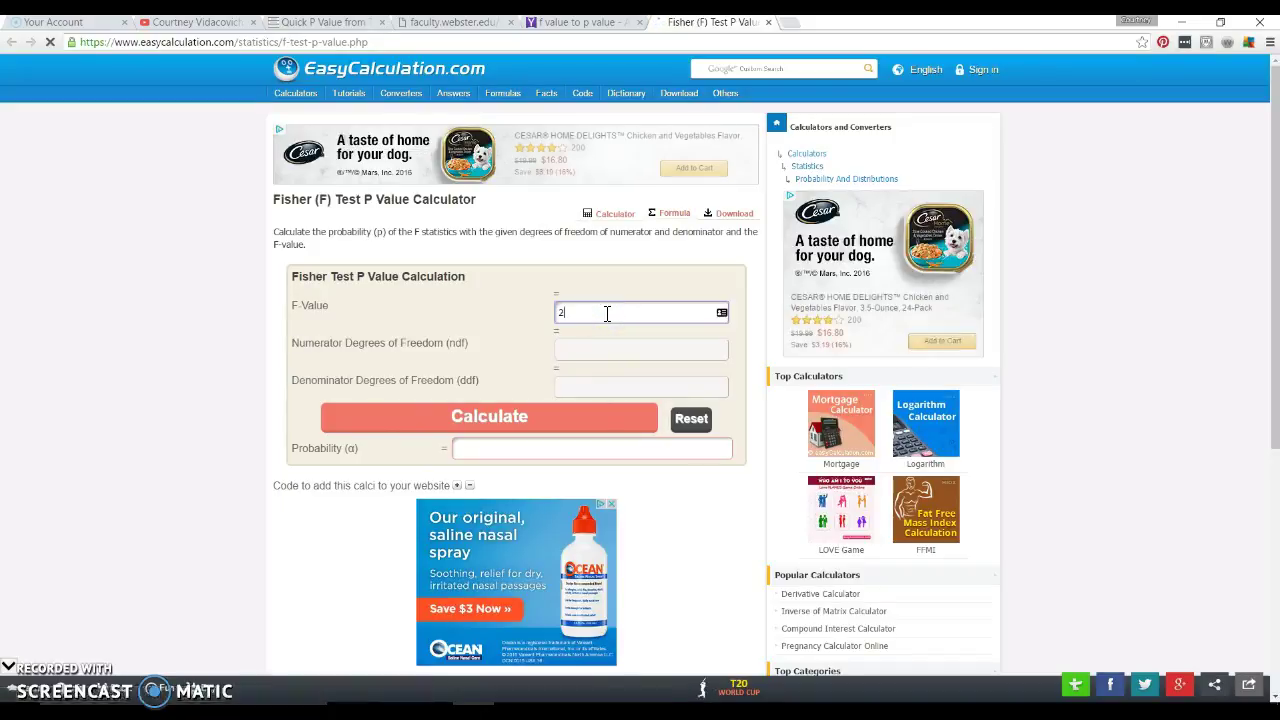
{"action": "left_click", "coordinate": [607, 347]}
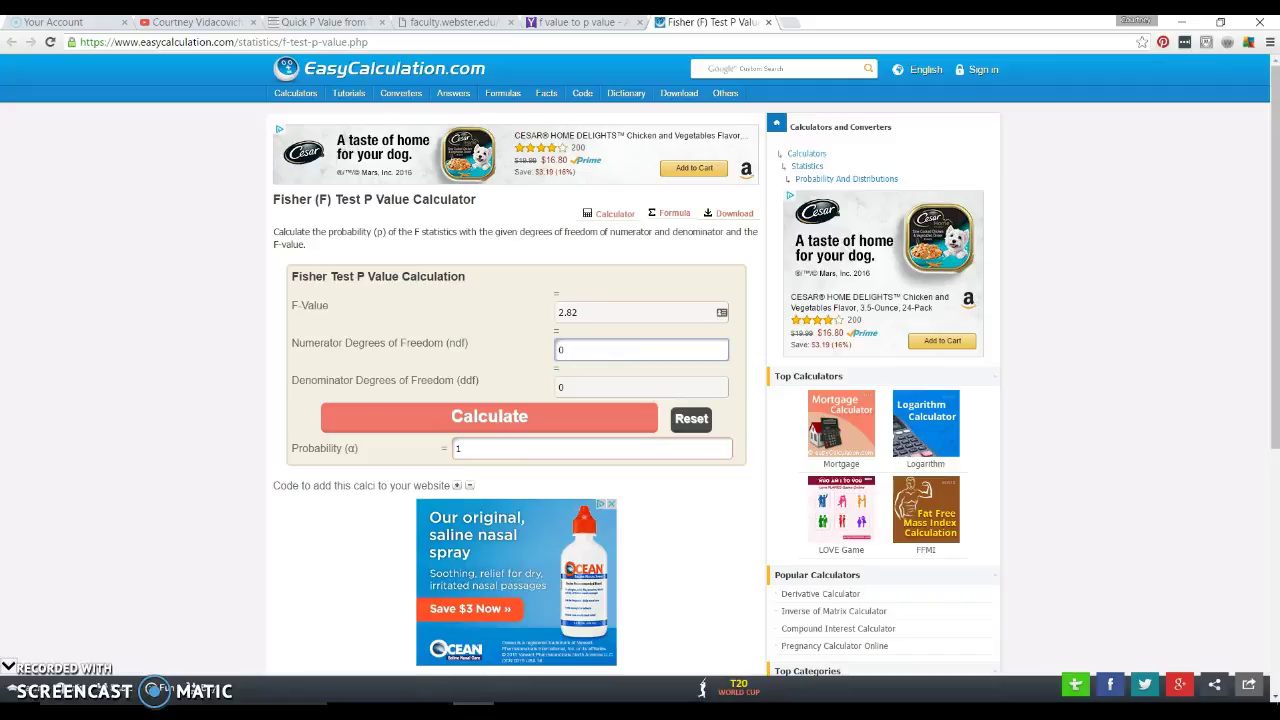
{"action": "key", "text": "alt+Tab"}
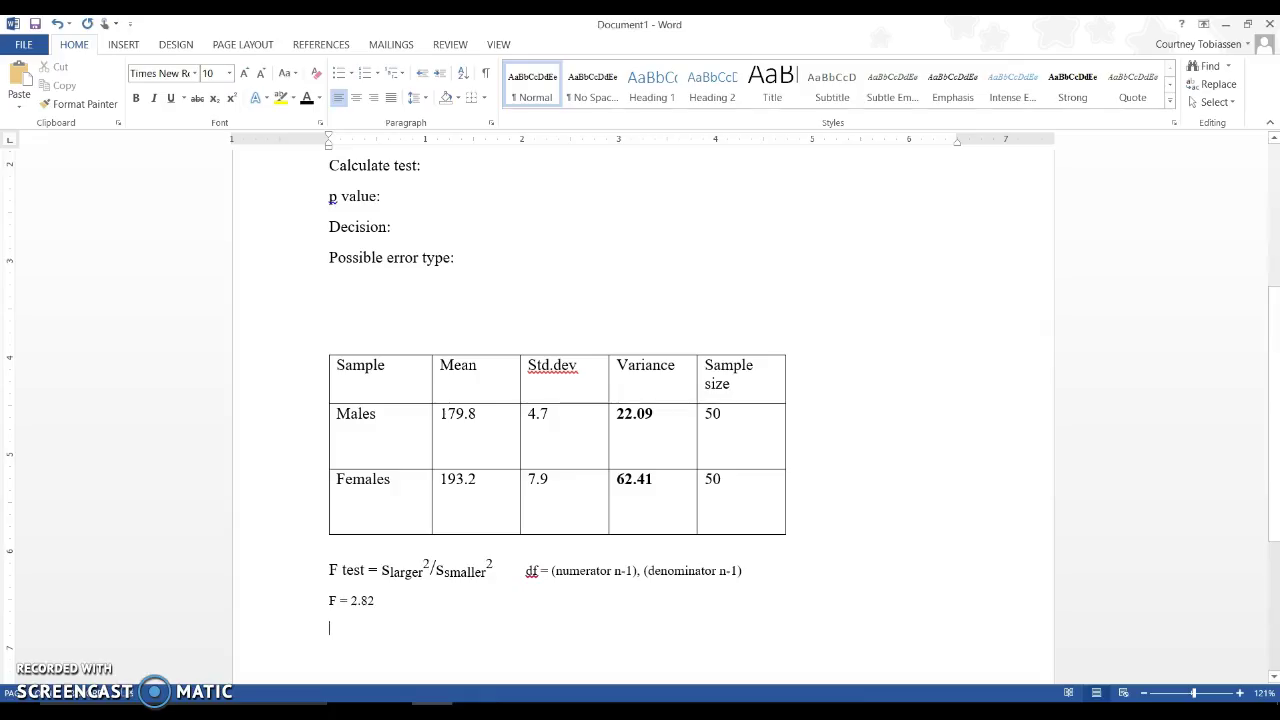
Check the sample sizes of 50 for females and males in the worksheet table
{"action": "left_click", "coordinate": [733, 490]}
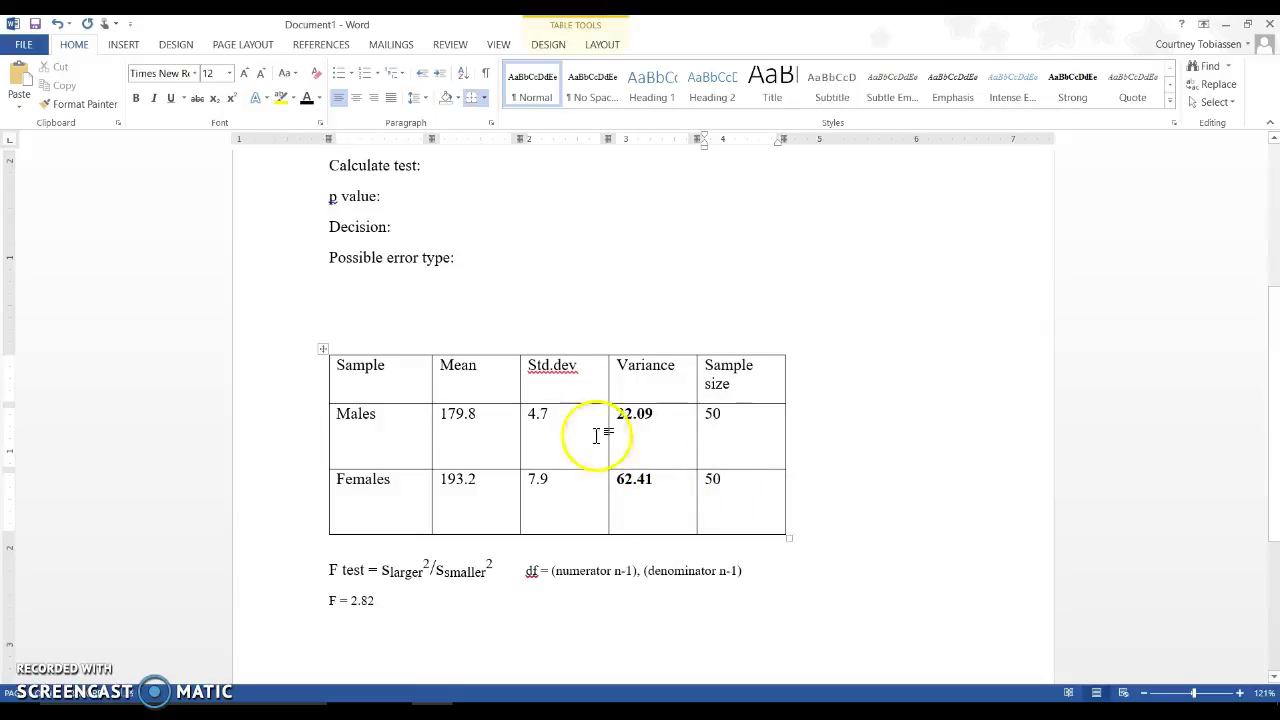
{"action": "left_click", "coordinate": [735, 422]}
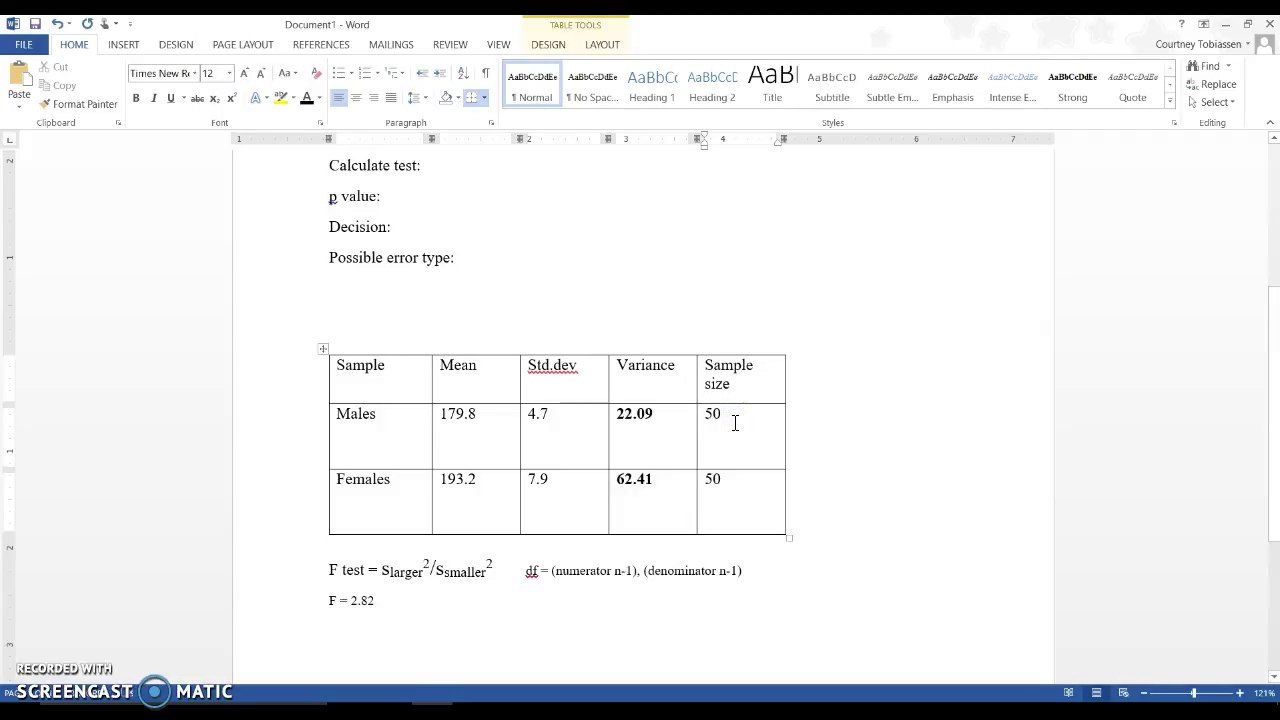
{"action": "left_click", "coordinate": [714, 446]}
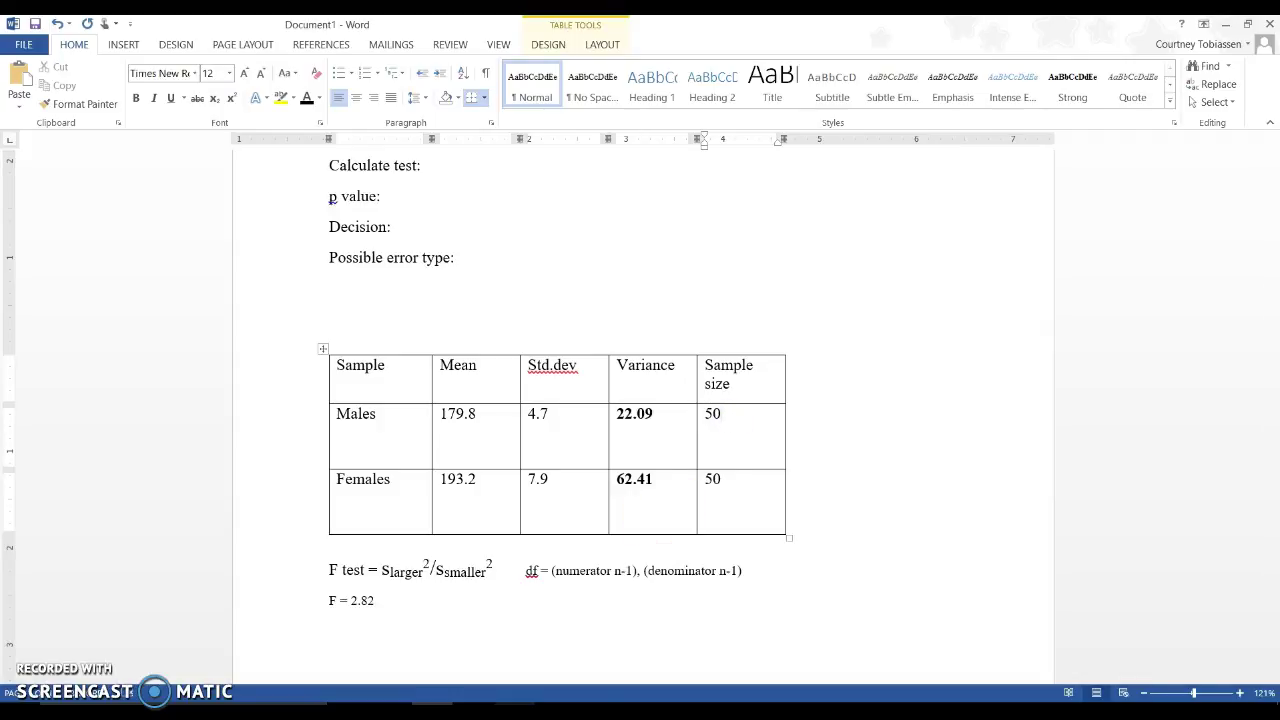
Enter 49 numerator and 49 denominator degrees of freedom and calculate probability 0.0002
{"action": "mouse_move", "coordinate": [472, 708]}
{"action": "left_click", "coordinate": [472, 650]}
{"action": "left_click", "coordinate": [571, 427]}
{"action": "type", "text": "49"}
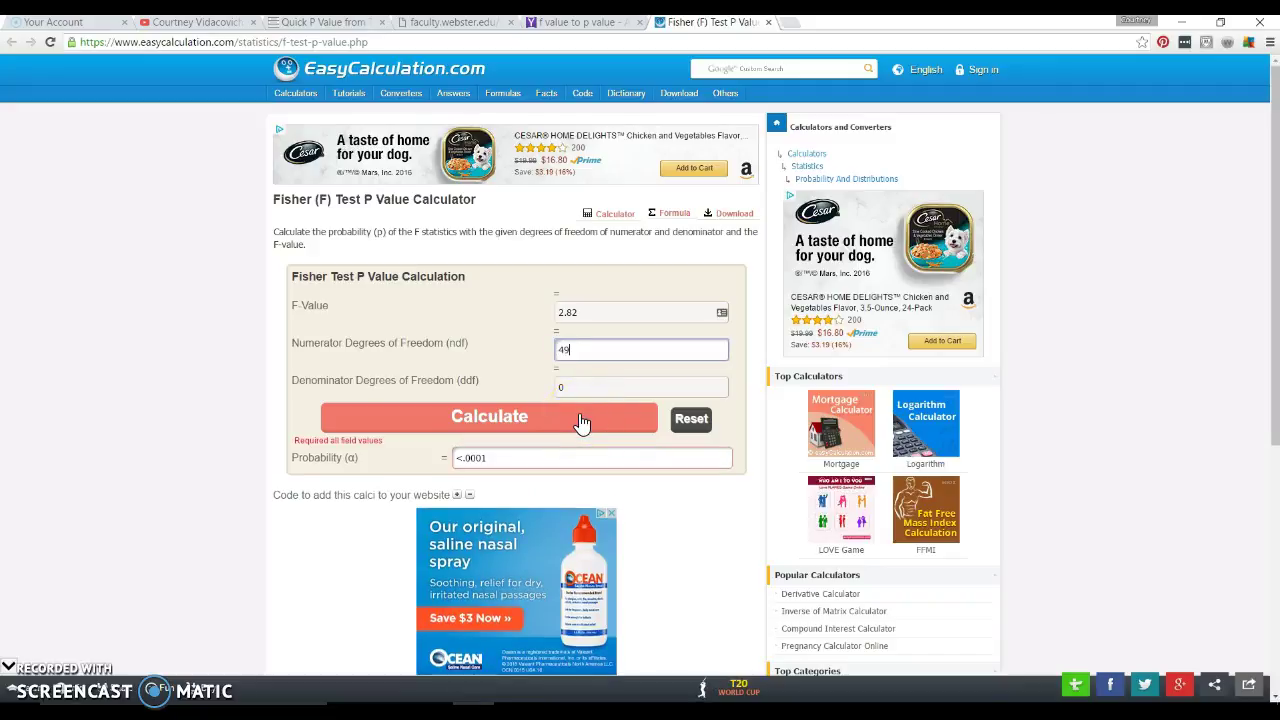
{"action": "left_click", "coordinate": [586, 384]}
{"action": "type", "text": "49"}
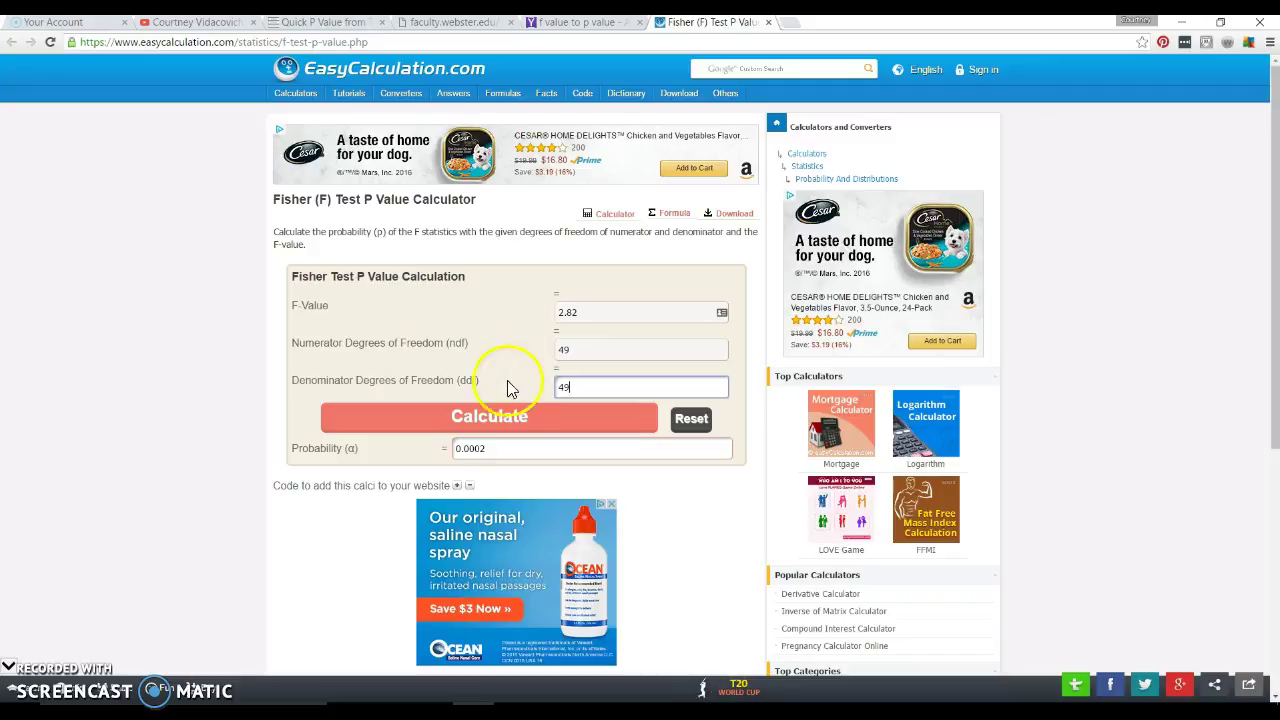
{"action": "left_click", "coordinate": [491, 417]}
{"action": "scroll", "coordinate": [491, 417], "scroll_direction": "down", "scroll_amount": 2}
{"action": "scroll", "coordinate": [423, 306], "scroll_direction": "down", "scroll_amount": 2}
{"action": "scroll", "coordinate": [1143, 369], "scroll_direction": "up", "scroll_amount": 1}
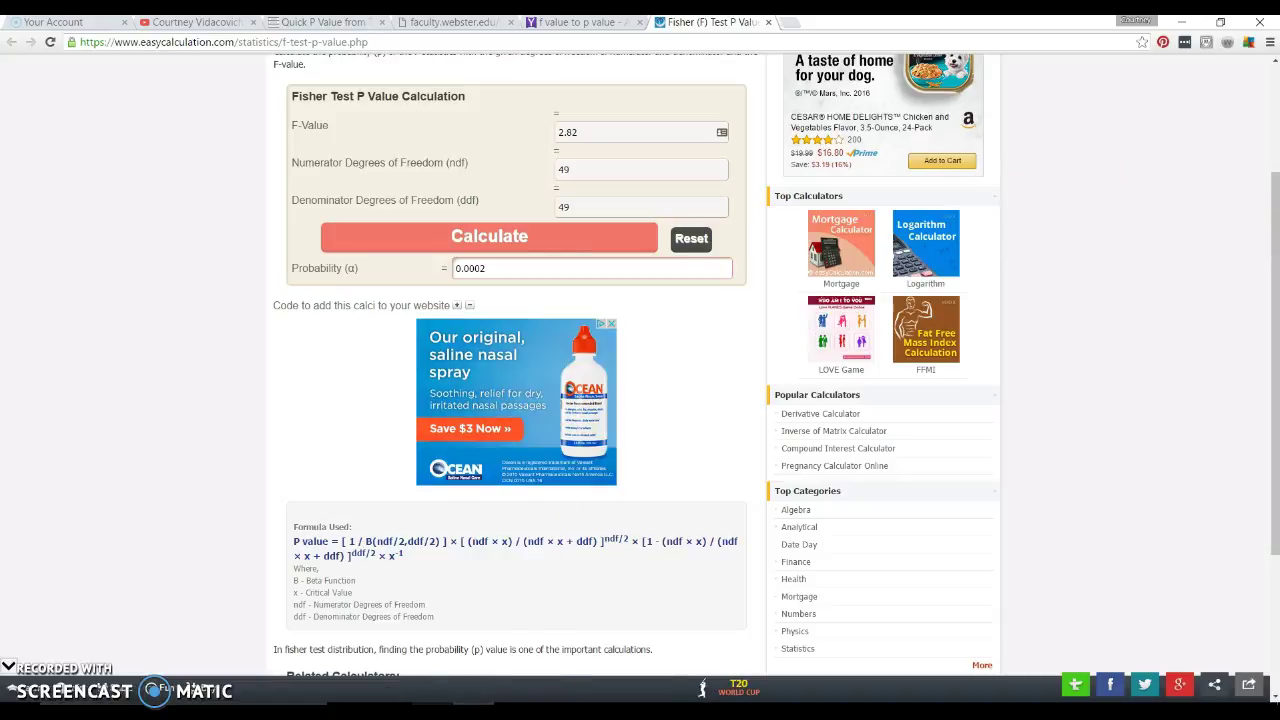
{"action": "left_click", "coordinate": [430, 712]}
Note 'p=.0002 less than alpha .05 = significant' after F = 2.82, tab-separated
{"action": "left_click", "coordinate": [456, 594]}
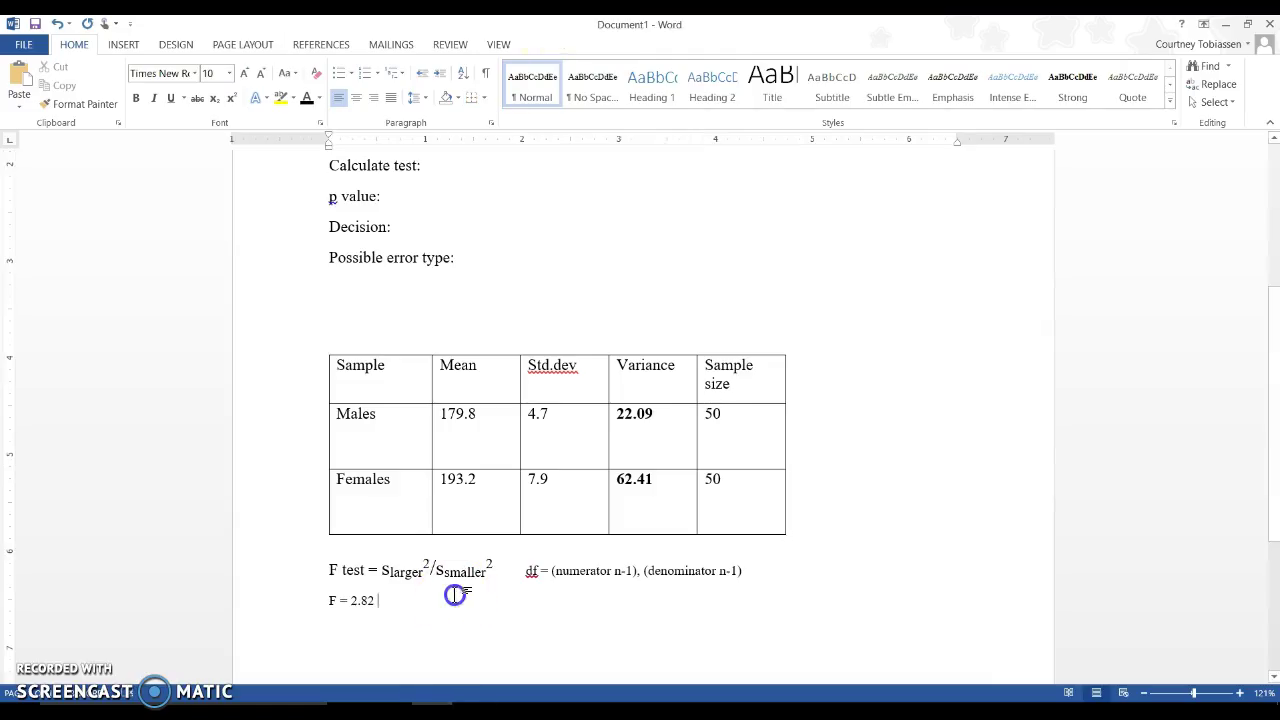
{"action": "type", "text": "p=."}
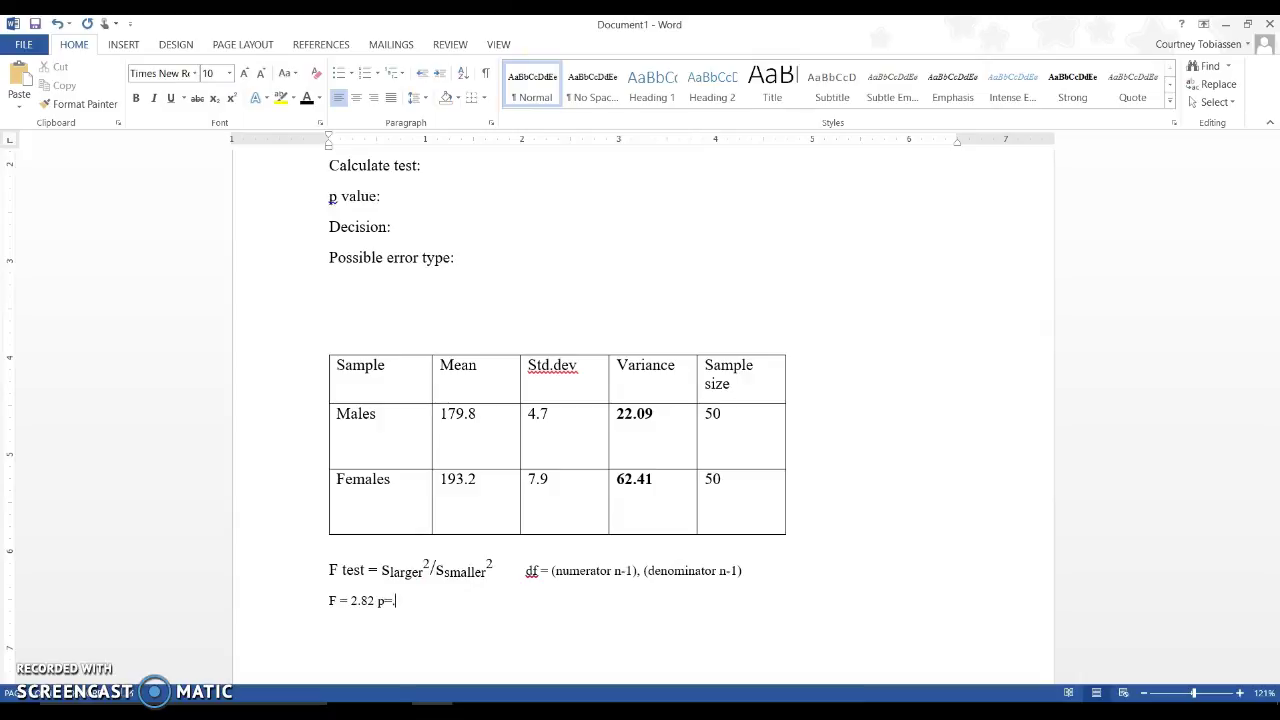
{"action": "type", "text": "0002"}
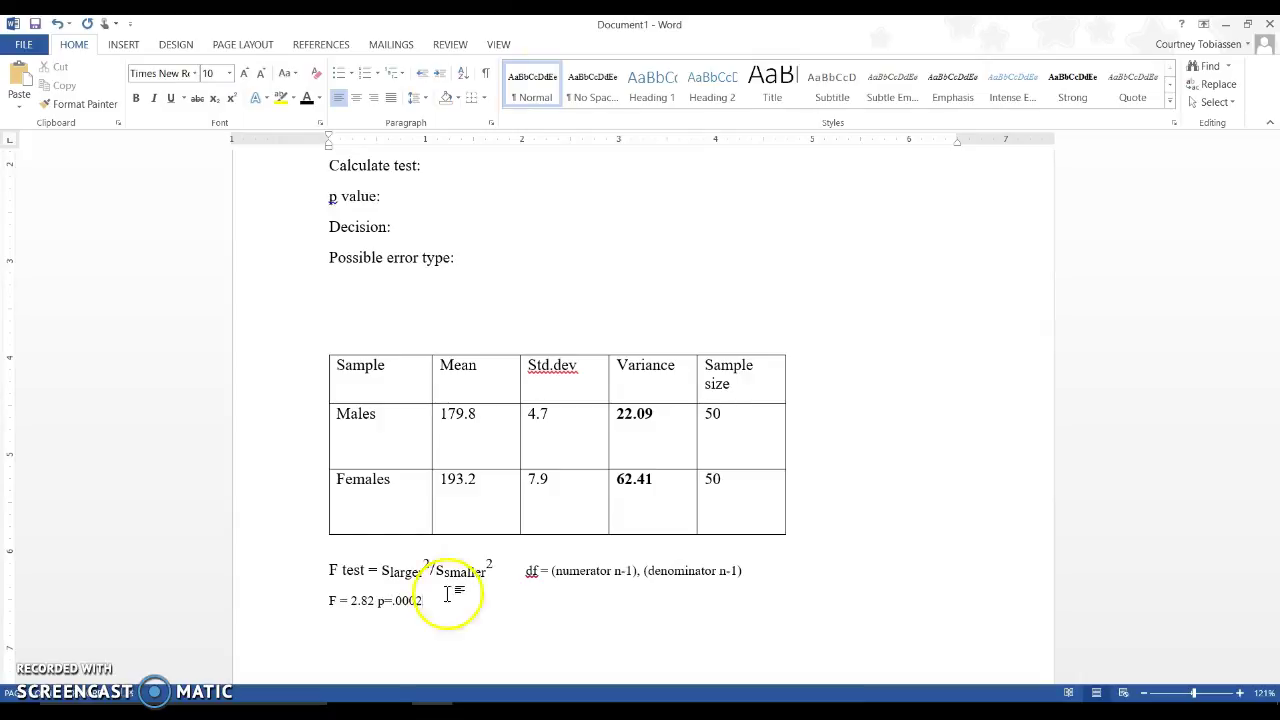
{"action": "left_click", "coordinate": [376, 602]}
{"action": "key", "text": "Tab"}
{"action": "left_click", "coordinate": [450, 606]}
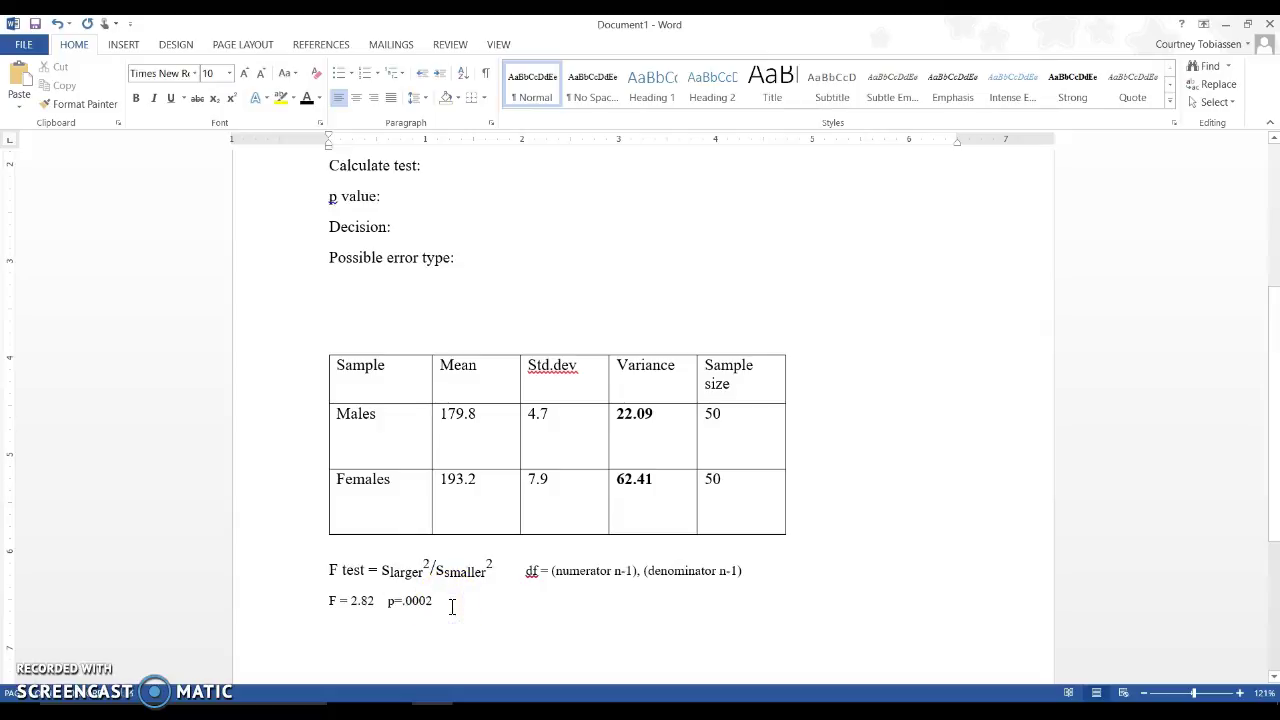
{"action": "type", "text": "less"}
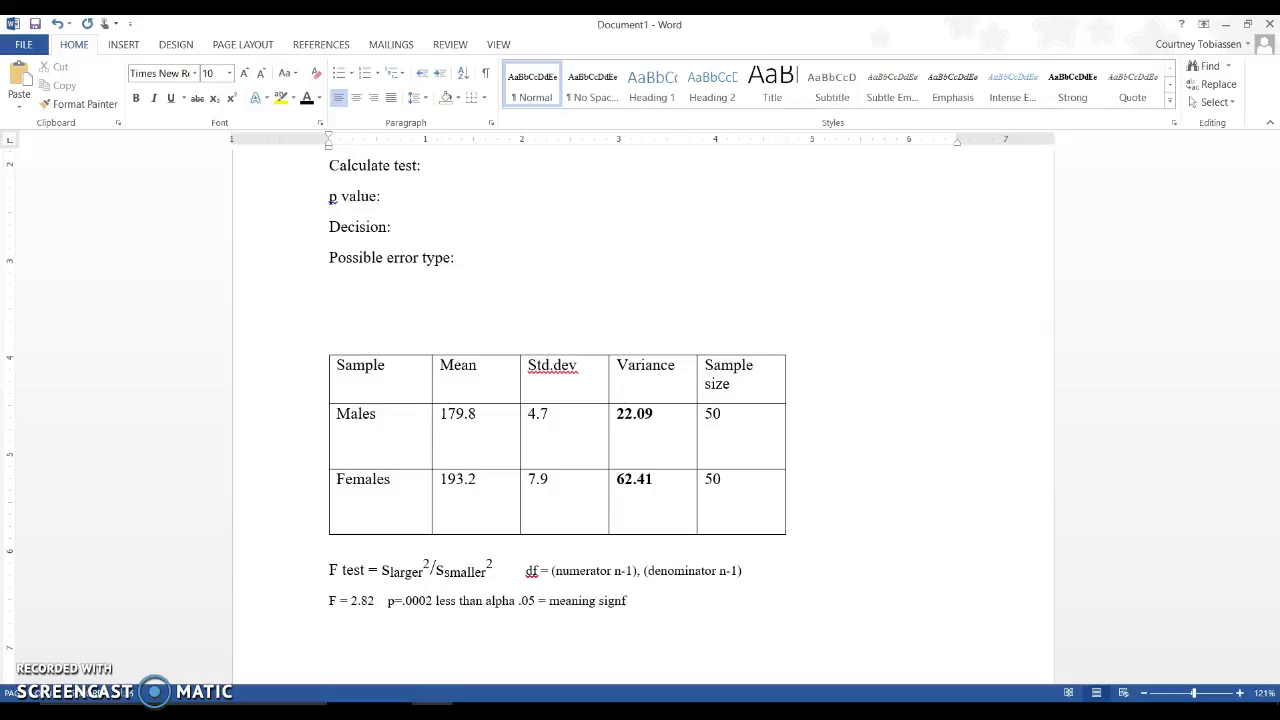
{"action": "type", "text": "t"}
Bring up the Moore's T formula slide 12 in PowerPoint
{"action": "key", "text": "alt+Tab"}
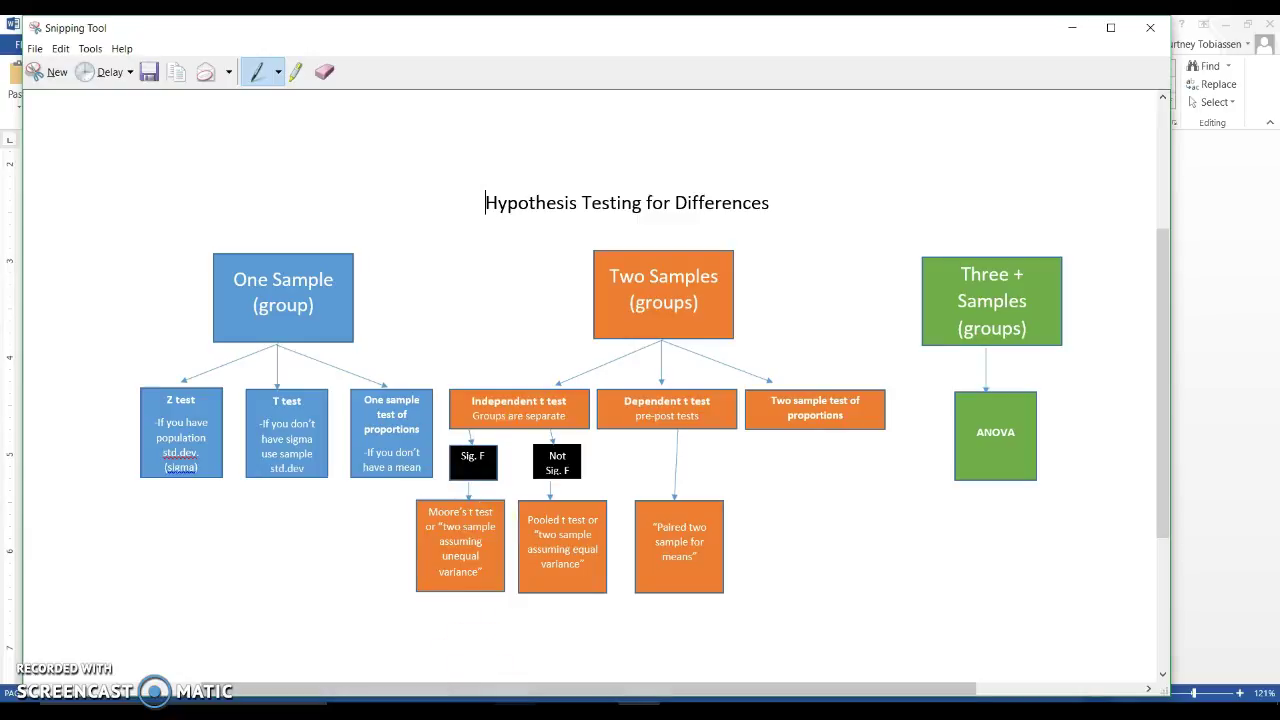
{"action": "left_click", "coordinate": [482, 698]}
{"action": "scroll", "coordinate": [415, 420], "scroll_direction": "up", "scroll_amount": 6}
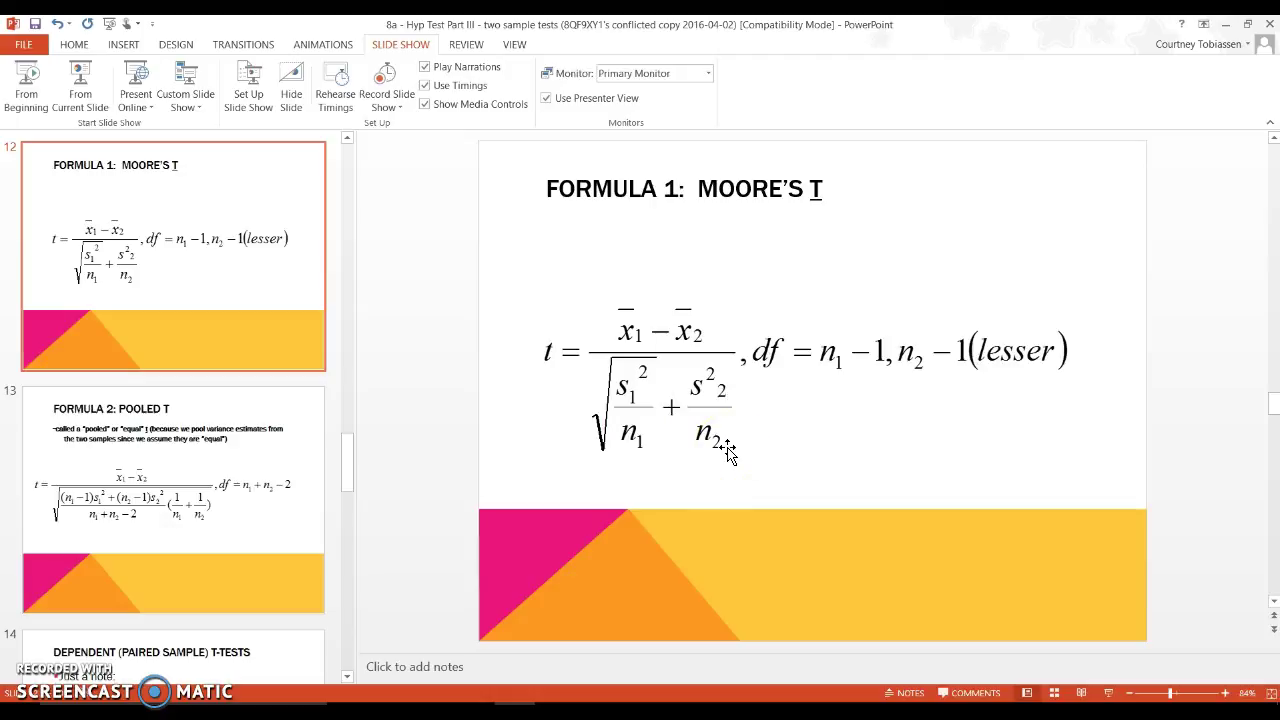
Fill TEST NEEDED with 'Independent sample t test, Moore's t'
{"action": "left_click", "coordinate": [455, 712]}
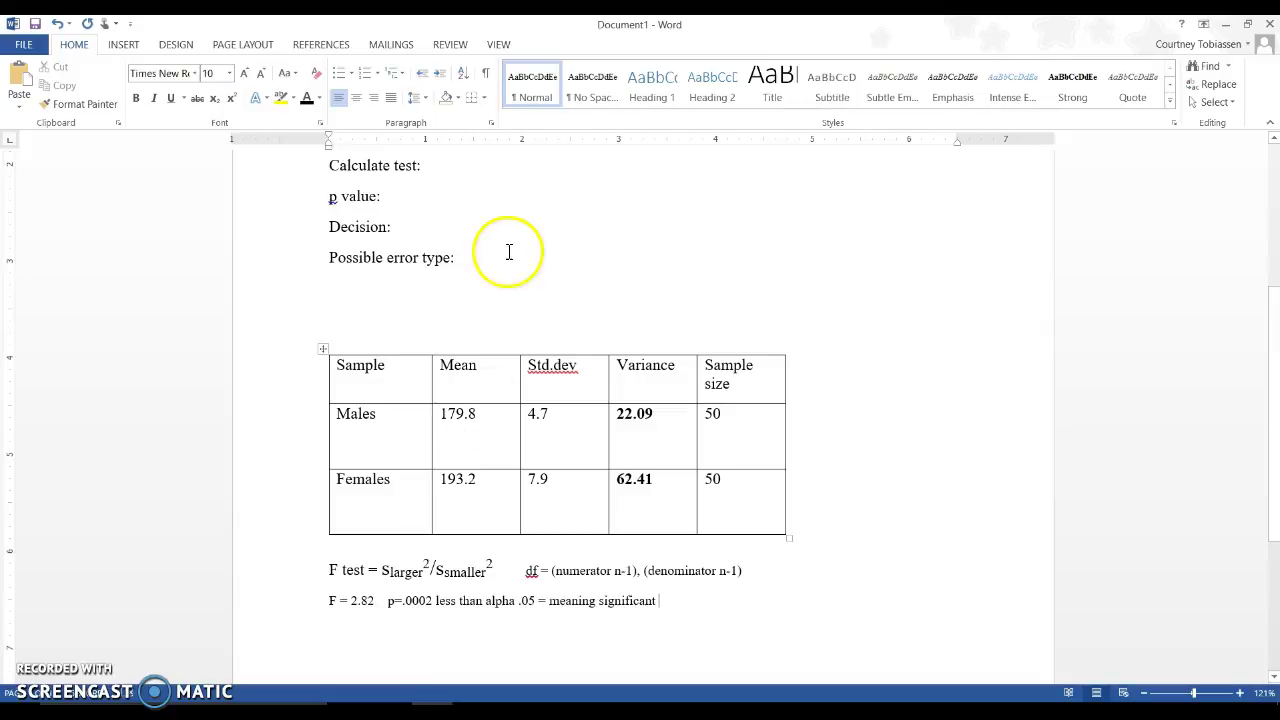
{"action": "left_click", "coordinate": [503, 182]}
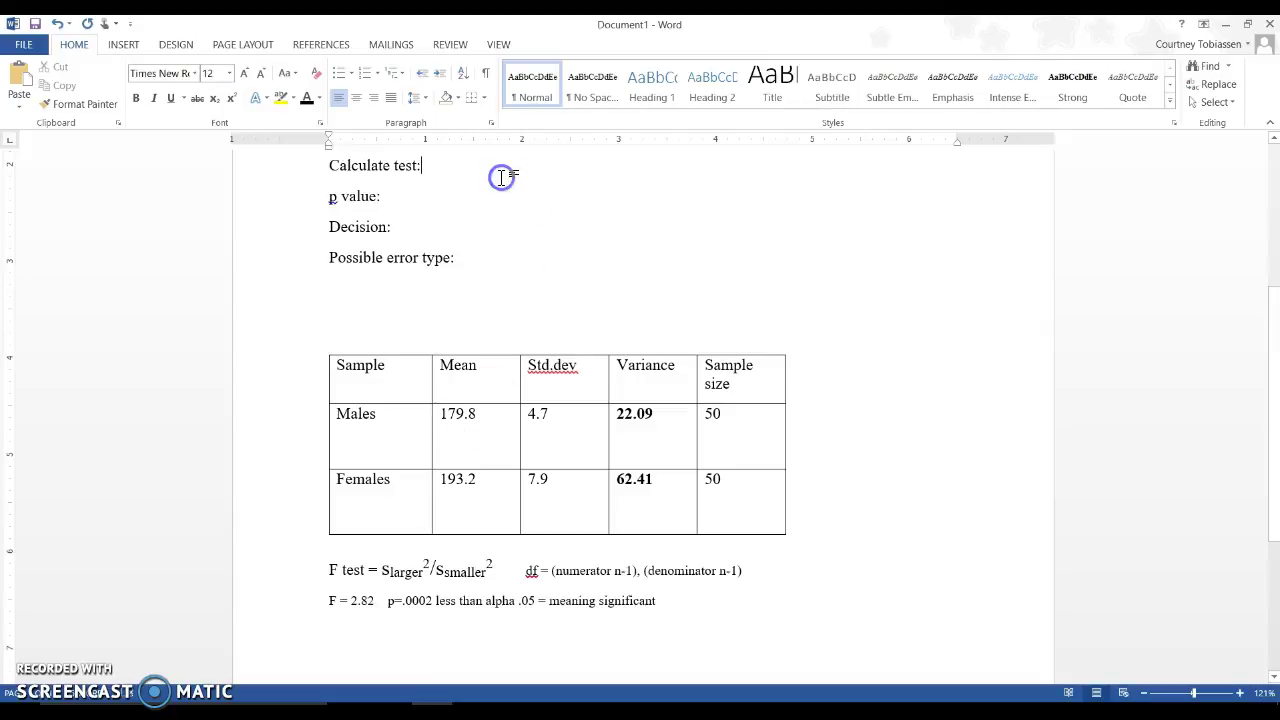
{"action": "scroll", "coordinate": [501, 178], "scroll_direction": "up", "scroll_amount": 2}
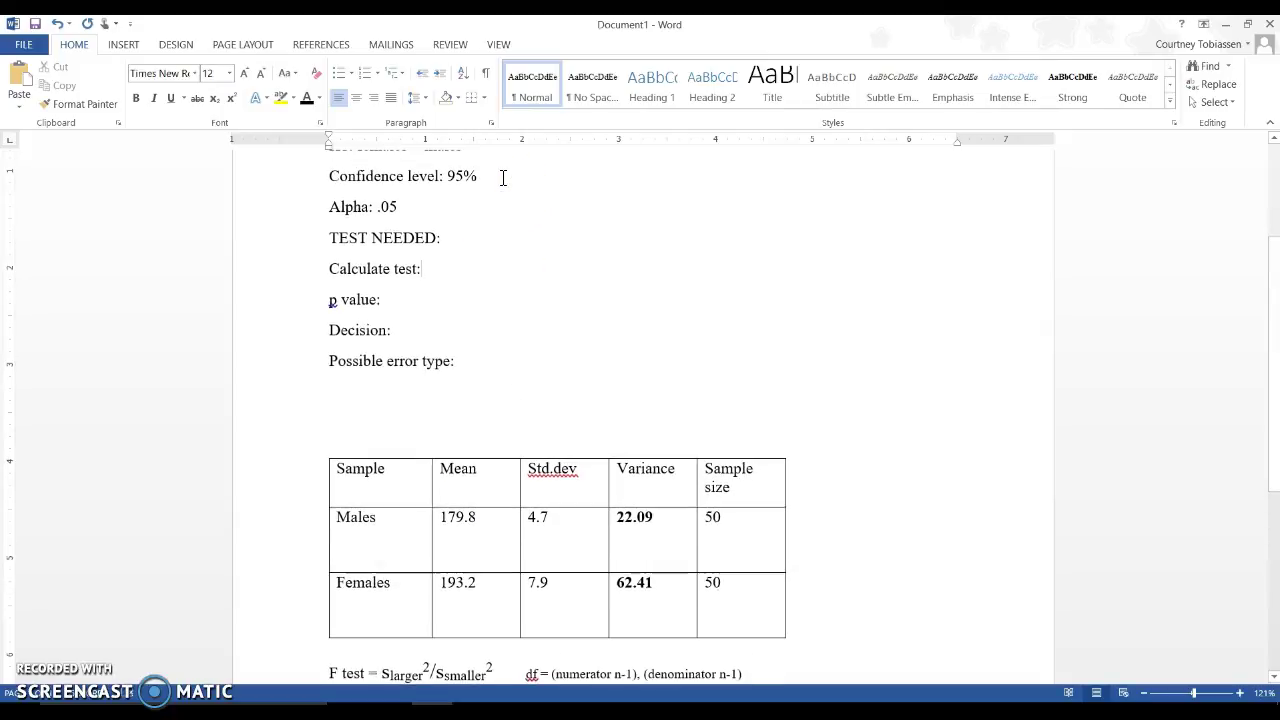
{"action": "left_click", "coordinate": [499, 224]}
{"action": "left_click", "coordinate": [484, 238]}
{"action": "type", "text": "Independent sample t test, Moores"}
{"action": "key", "text": "BackSpace"}
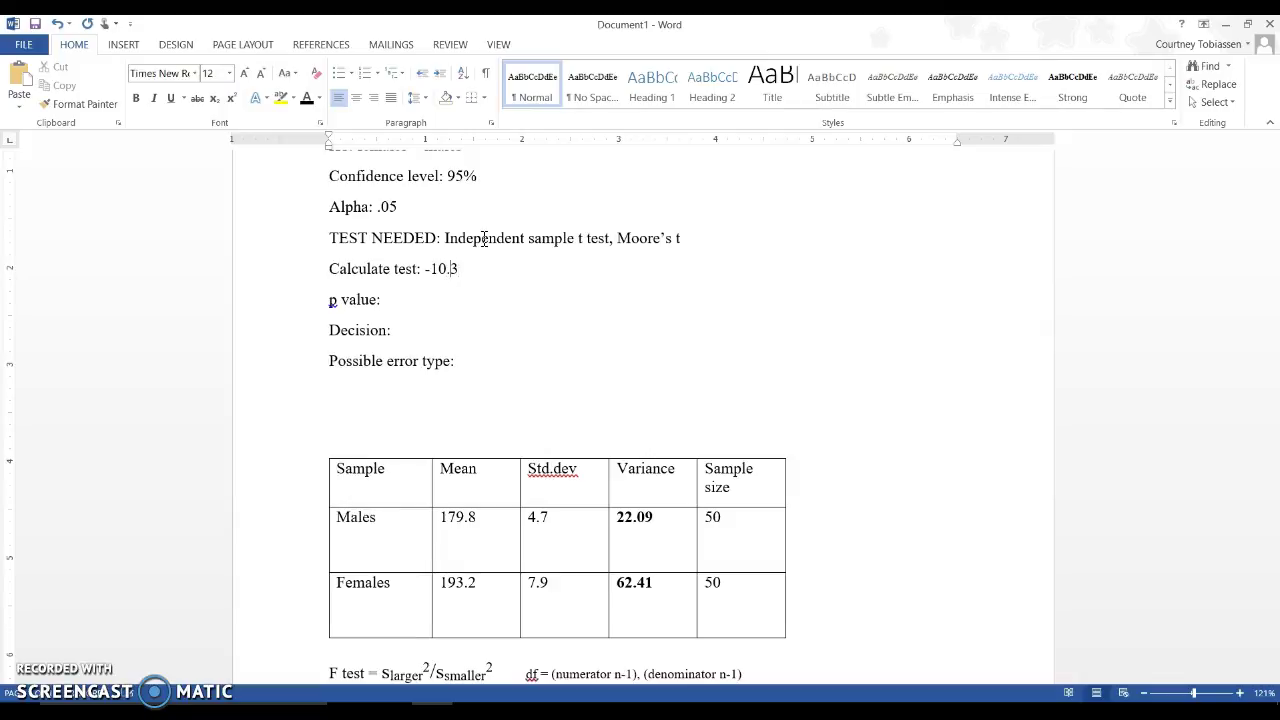
Begin the Calculate test line as 't = -10.3, df='
{"action": "type", "text": "t ="}
{"action": "left_click", "coordinate": [566, 266]}
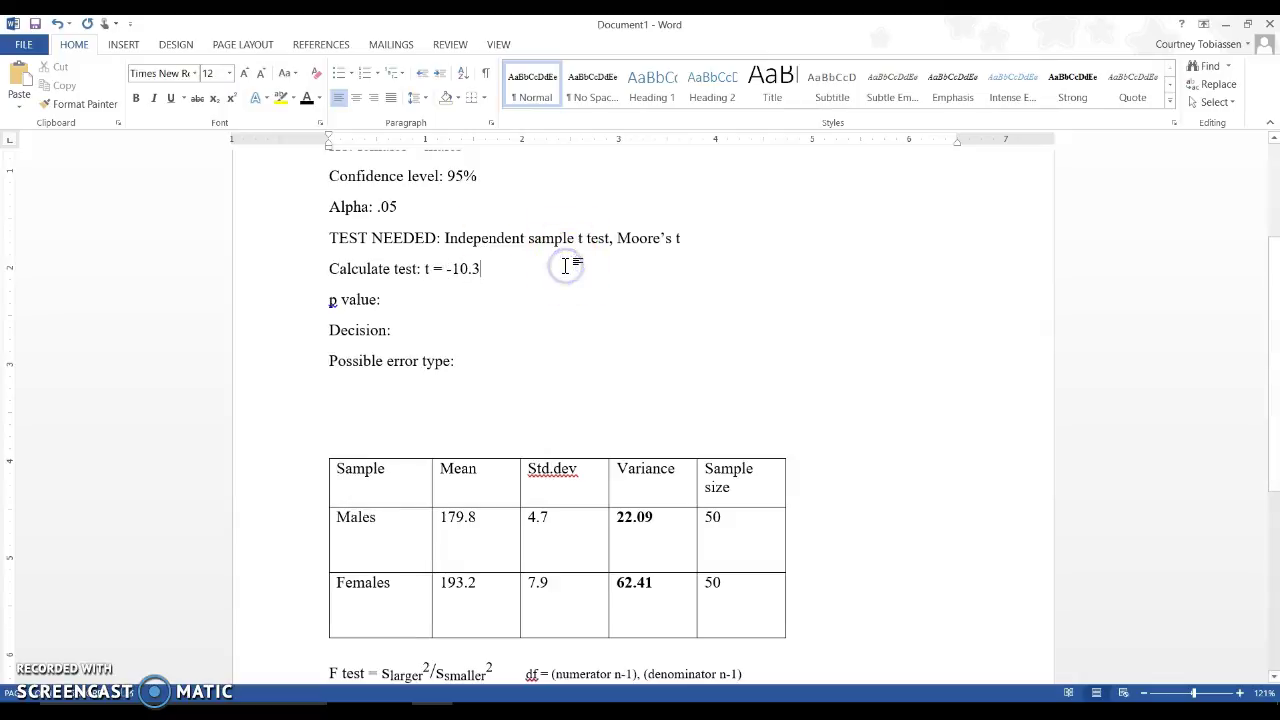
{"action": "type", "text": ","}
{"action": "left_click", "coordinate": [479, 594]}
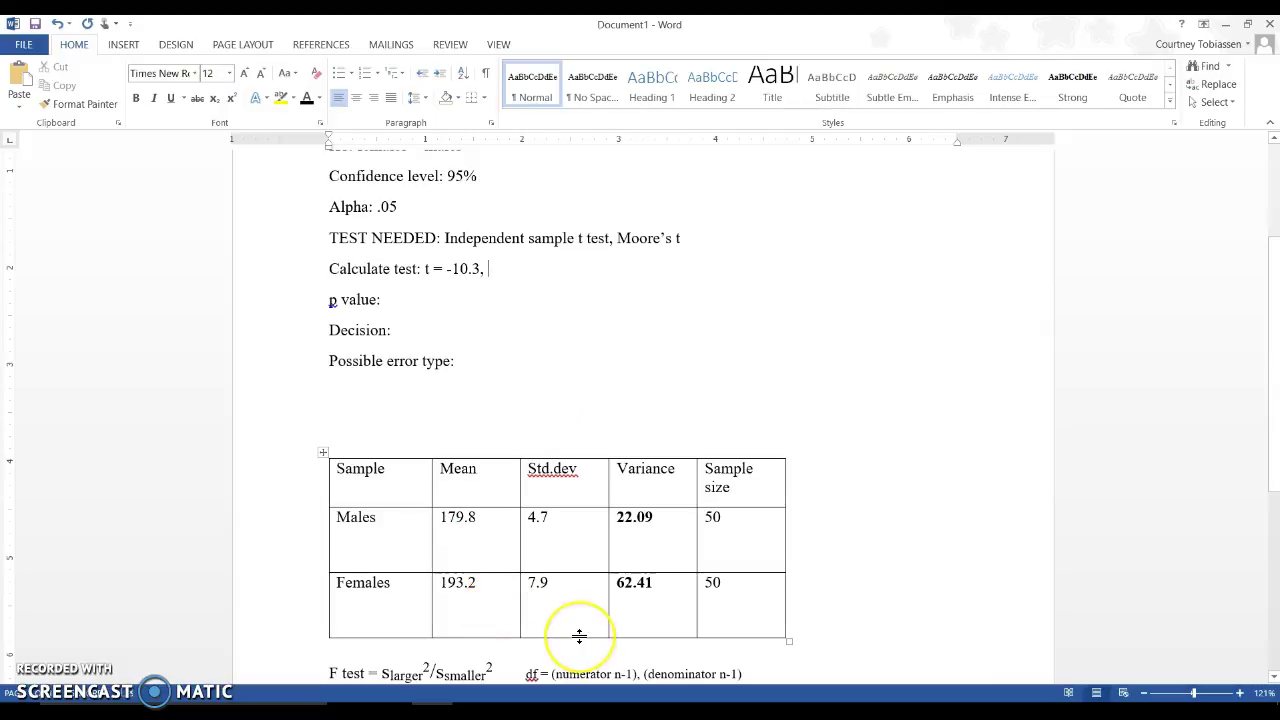
{"action": "type", "text": "df="}
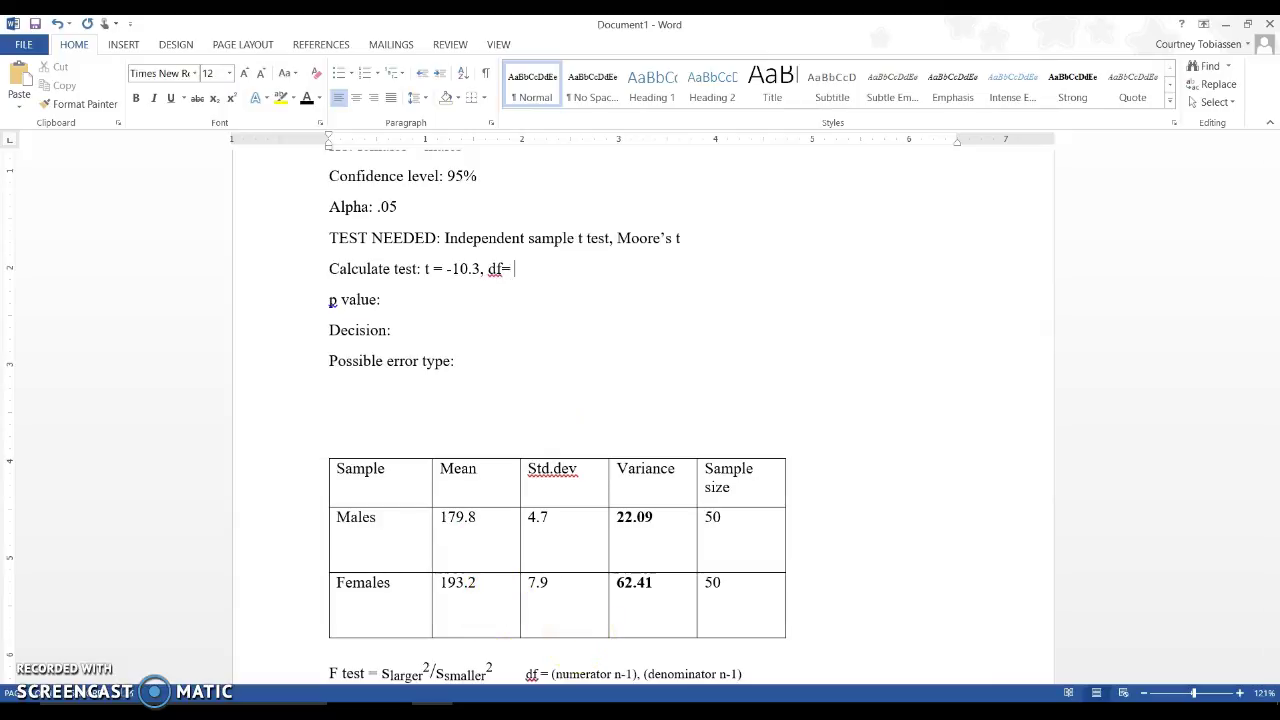
Look up the degrees-of-freedom formula on PowerPoint slide 12, then return to the Word worksheet
{"action": "key", "text": "alt+Tab"}
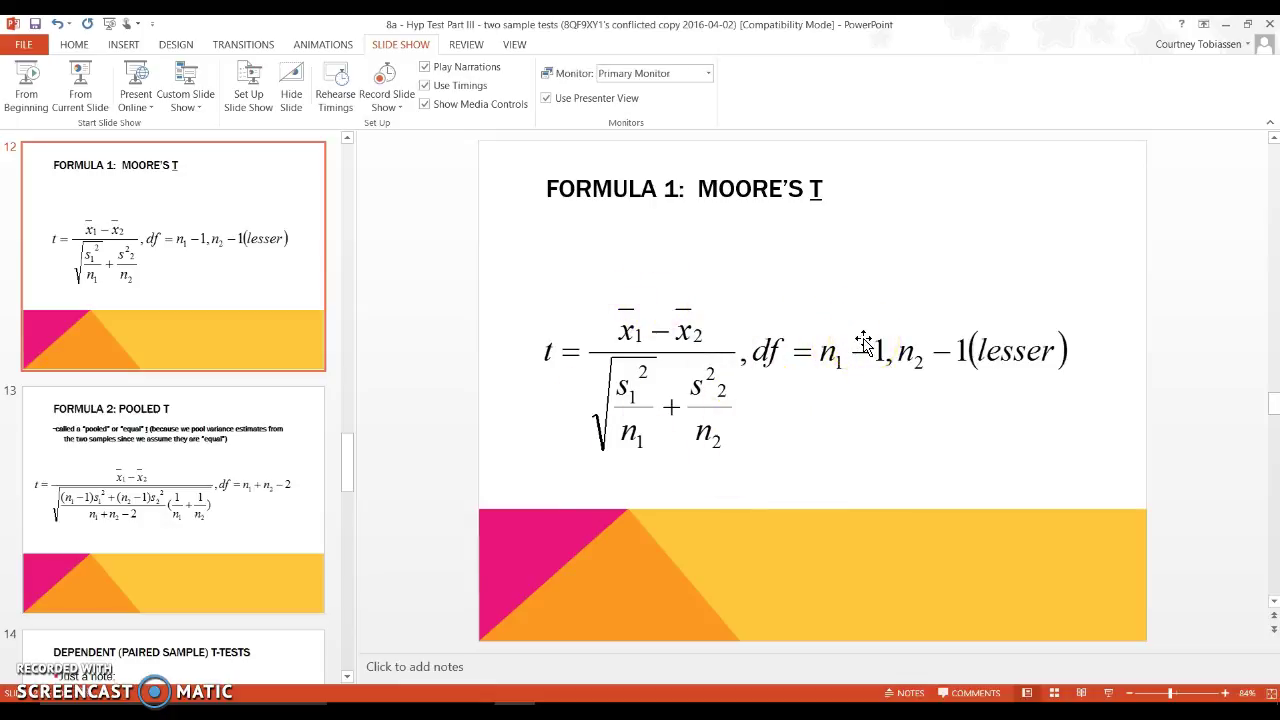
{"action": "key", "text": "alt+Tab"}
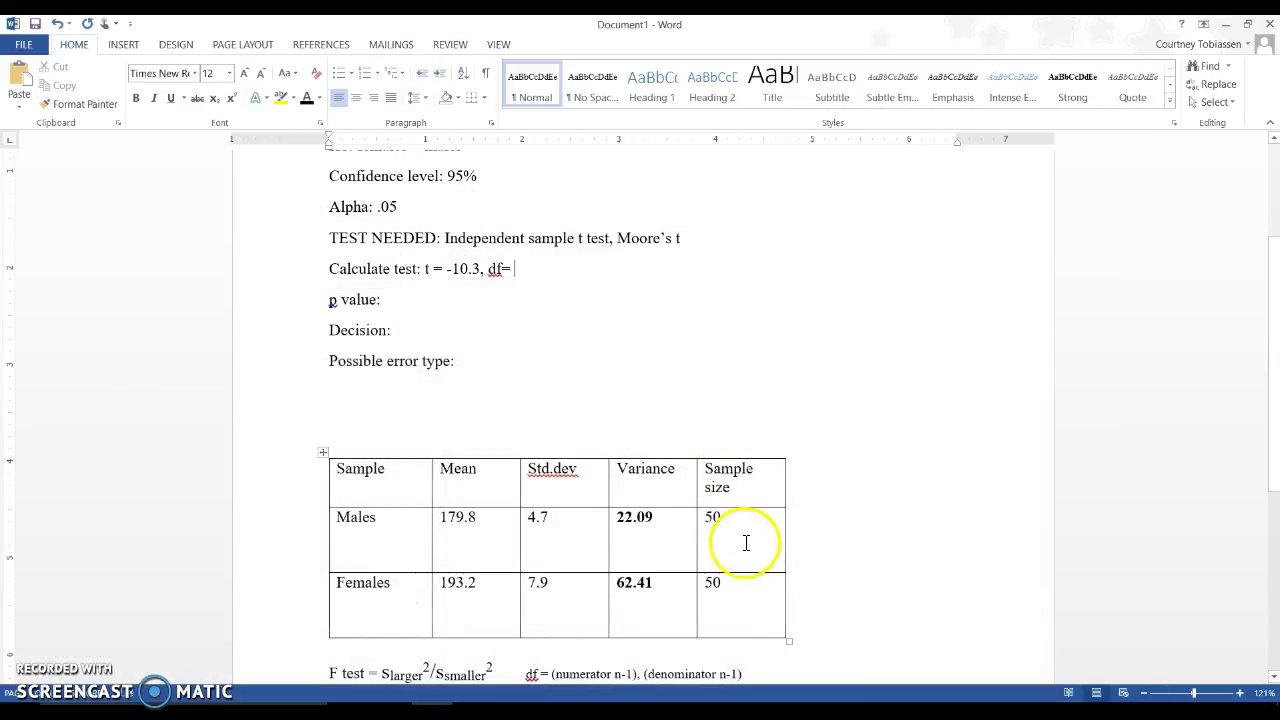
Enter df= 49 after t = -10.3 on the Calculate test line and switch to the browser calculator
{"action": "type", "text": "49"}
{"action": "left_click", "coordinate": [389, 299]}
{"action": "left_click", "coordinate": [660, 409]}
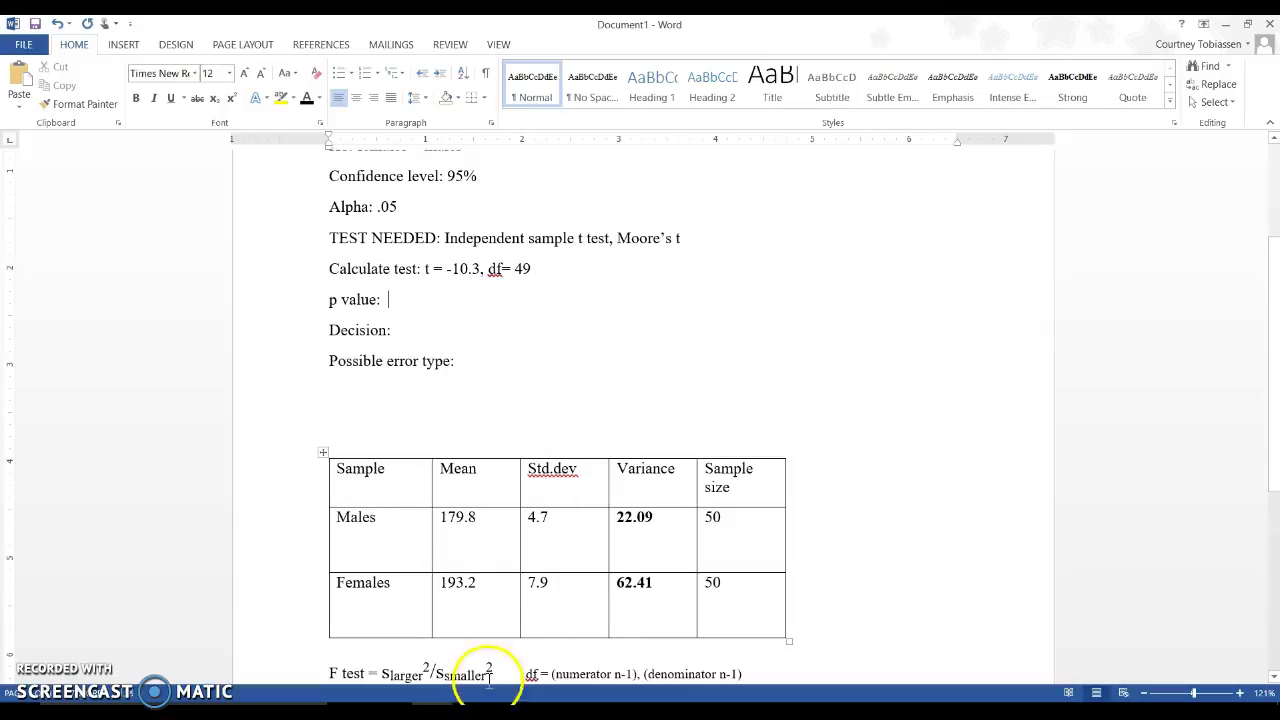
{"action": "left_click", "coordinate": [453, 712]}
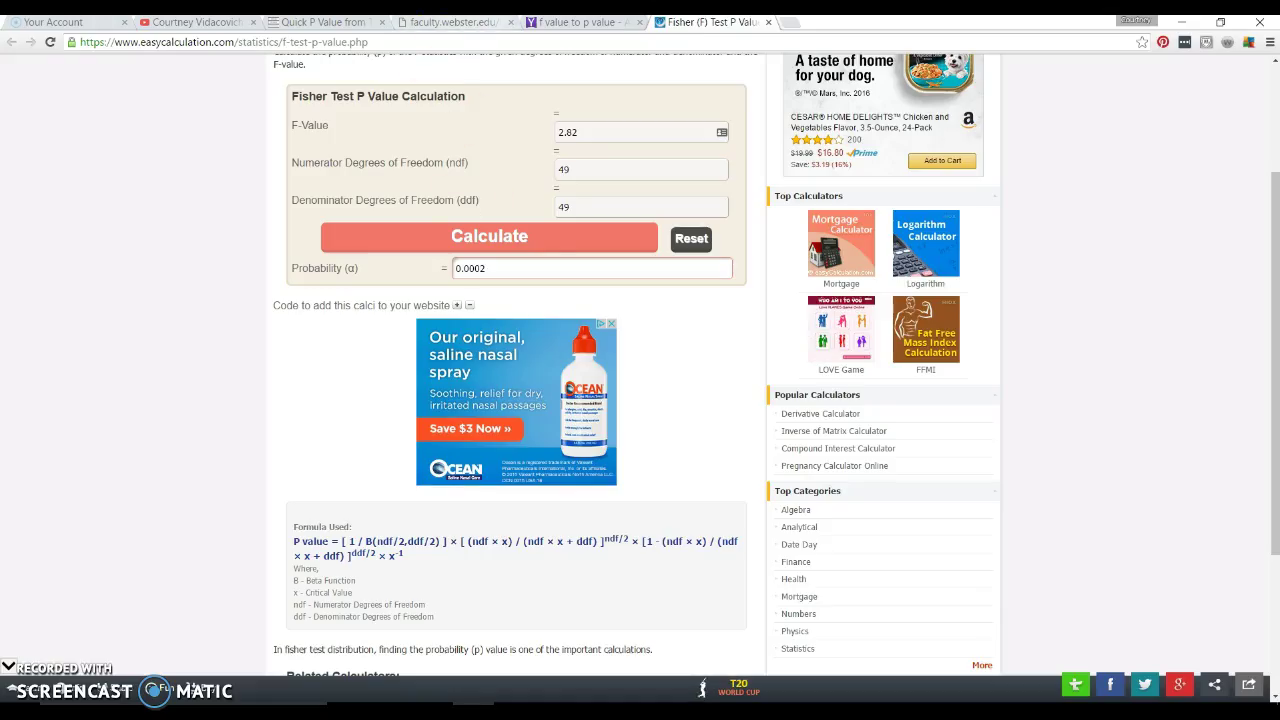
Compute the one-tailed p value for t score -10.3 with DF 49 at .05 significance
{"action": "left_click", "coordinate": [322, 22]}
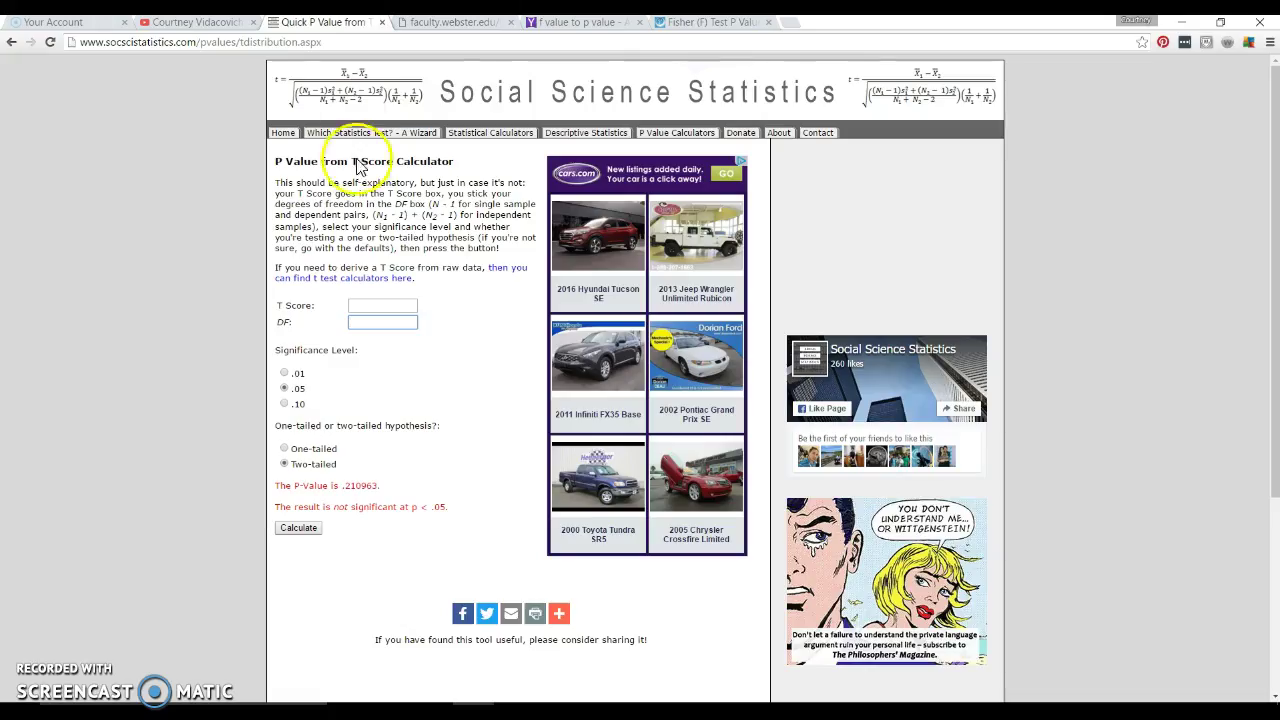
{"action": "left_click", "coordinate": [362, 303]}
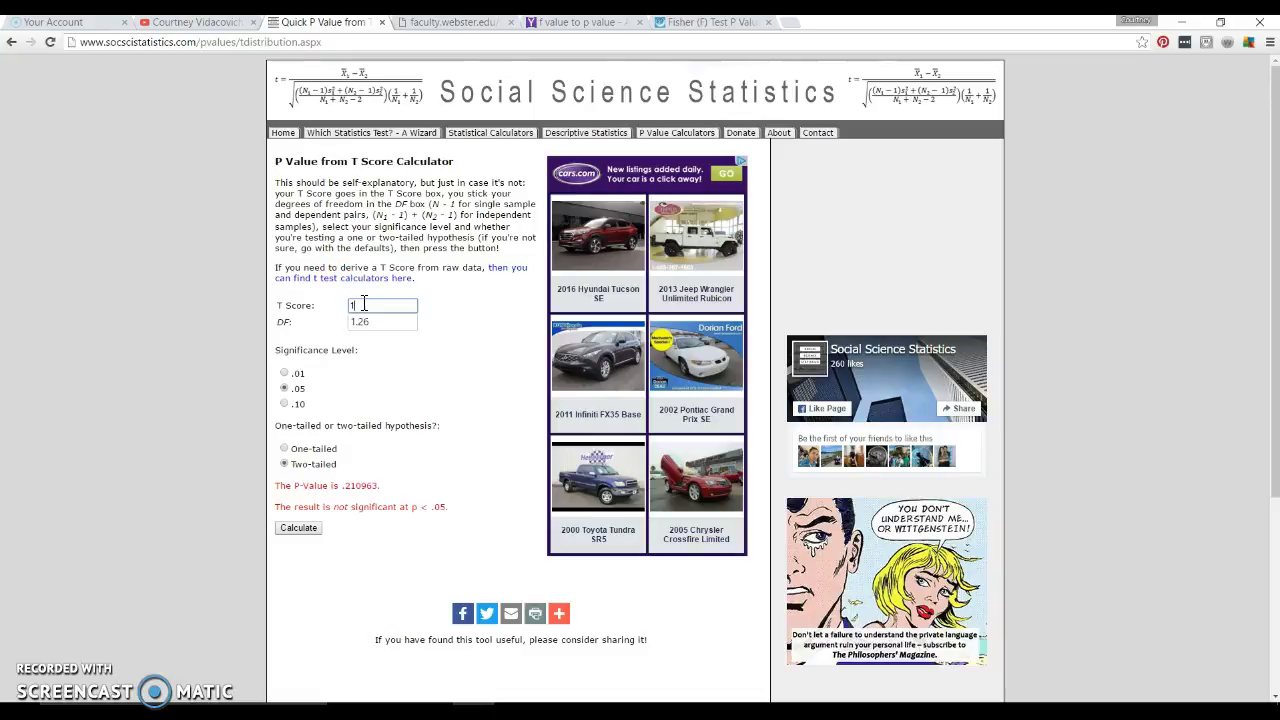
{"action": "type", "text": "-10.3"}
{"action": "left_click", "coordinate": [378, 320]}
{"action": "type", "text": "49"}
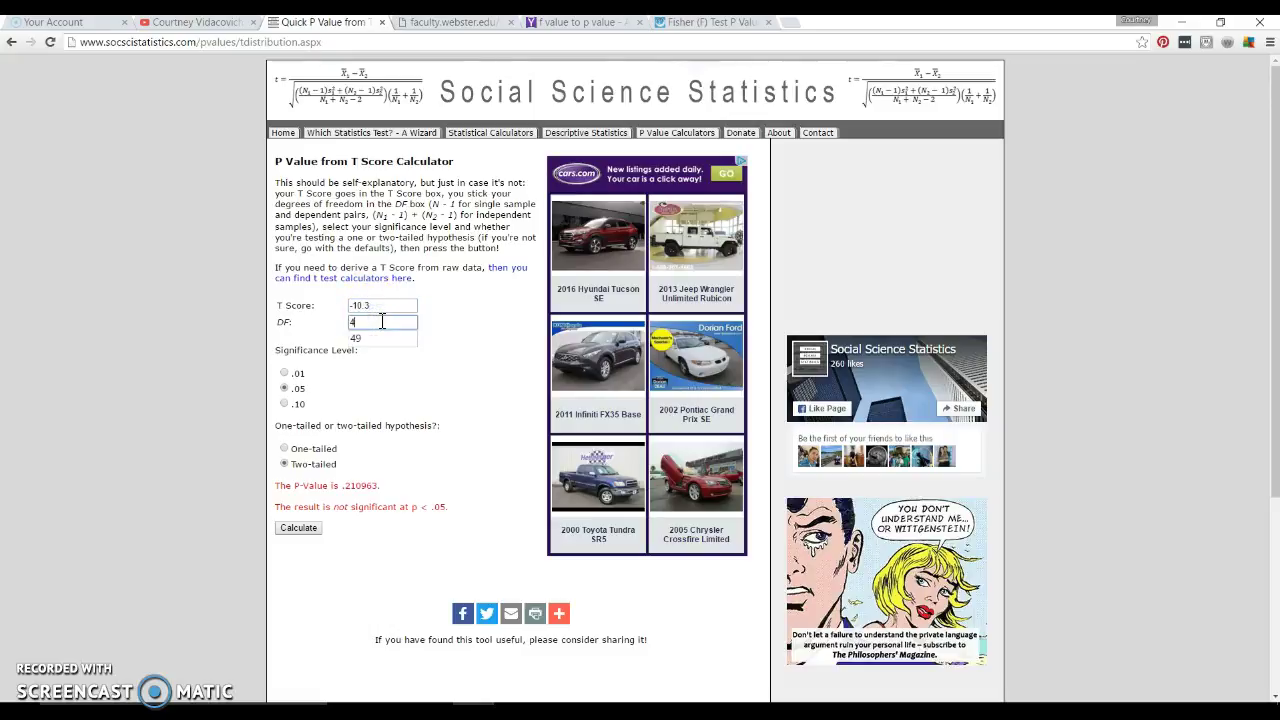
{"action": "left_click", "coordinate": [372, 338]}
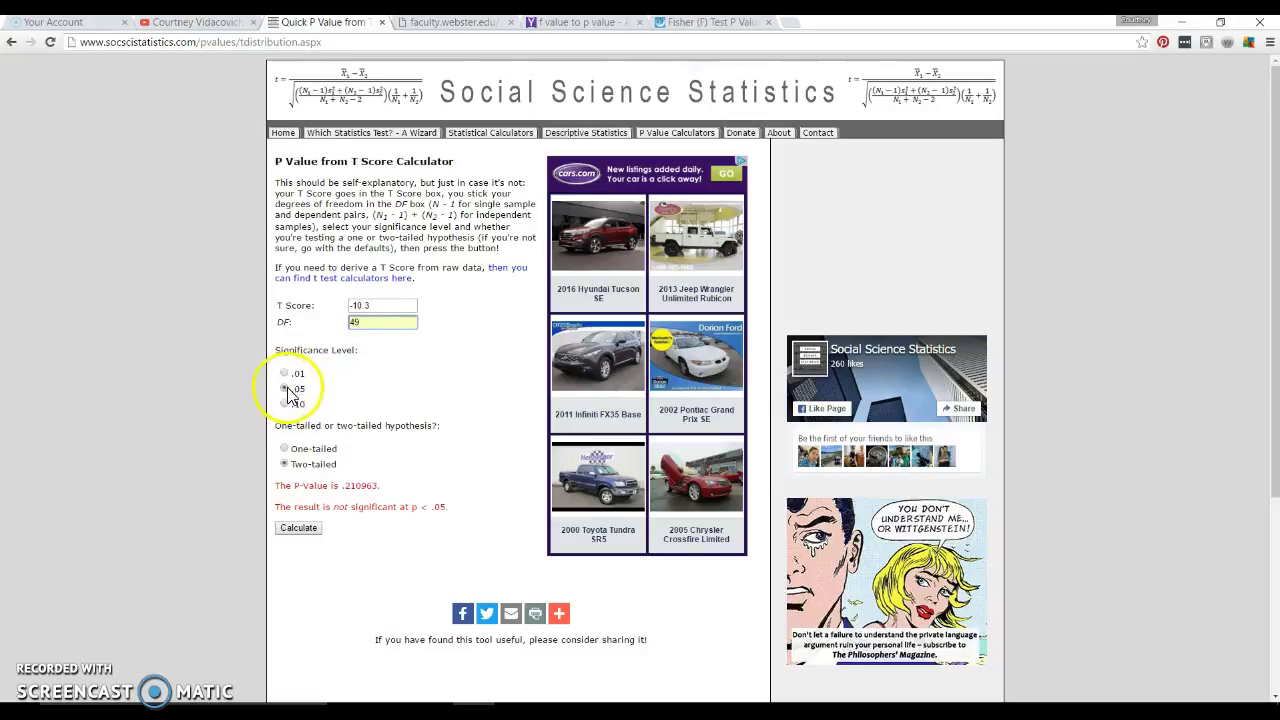
{"action": "left_click", "coordinate": [292, 450]}
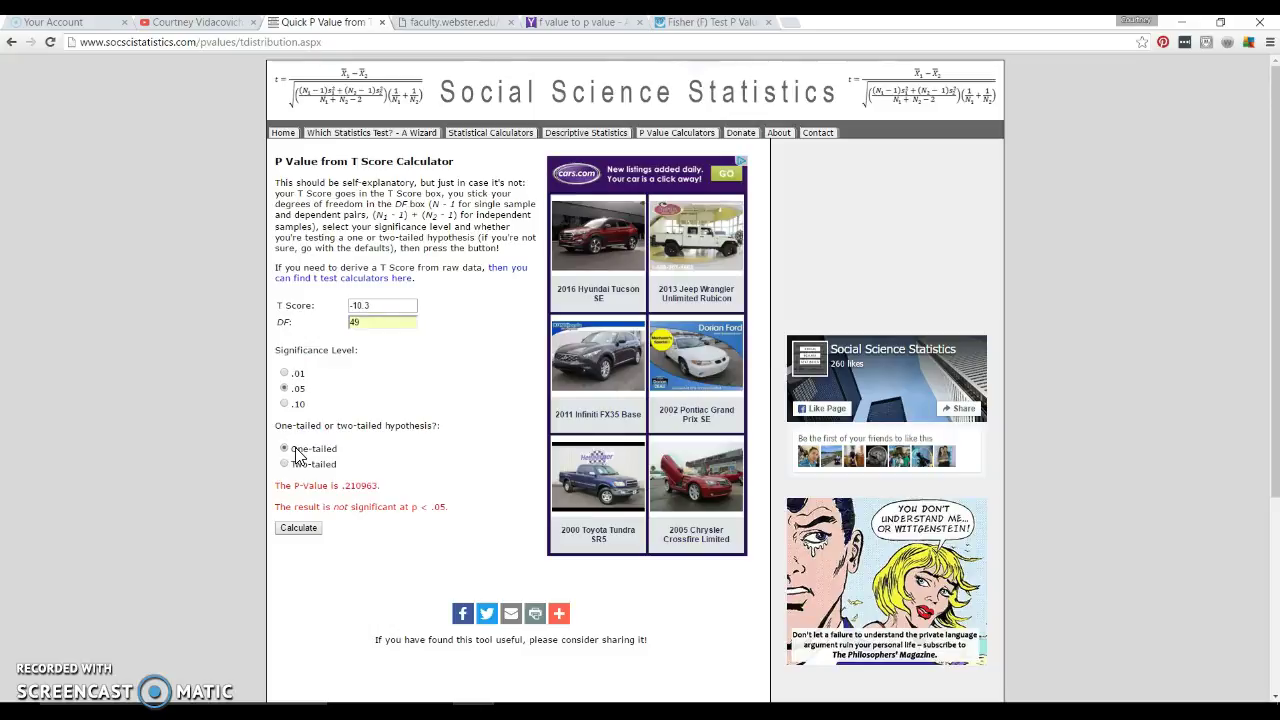
{"action": "left_click", "coordinate": [298, 528]}
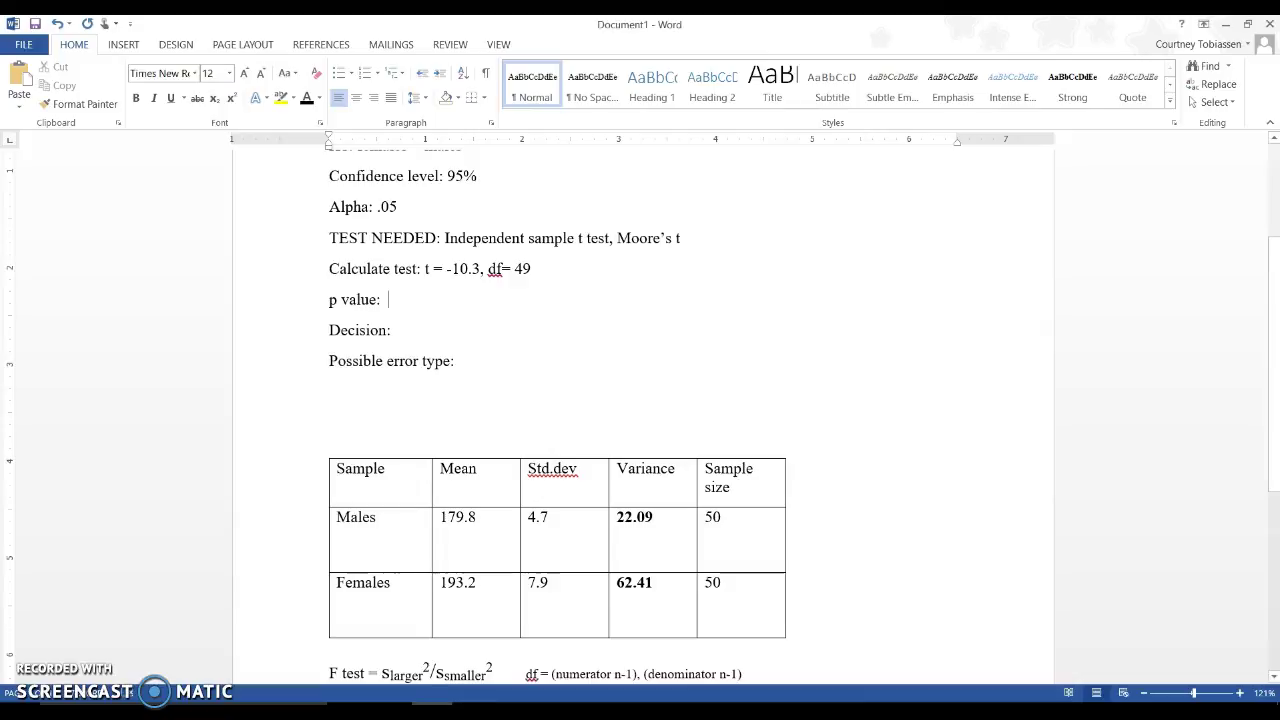
Record p <.001 on the p value line and make the Alpha: .05 line red
{"action": "type", "text": "p"}
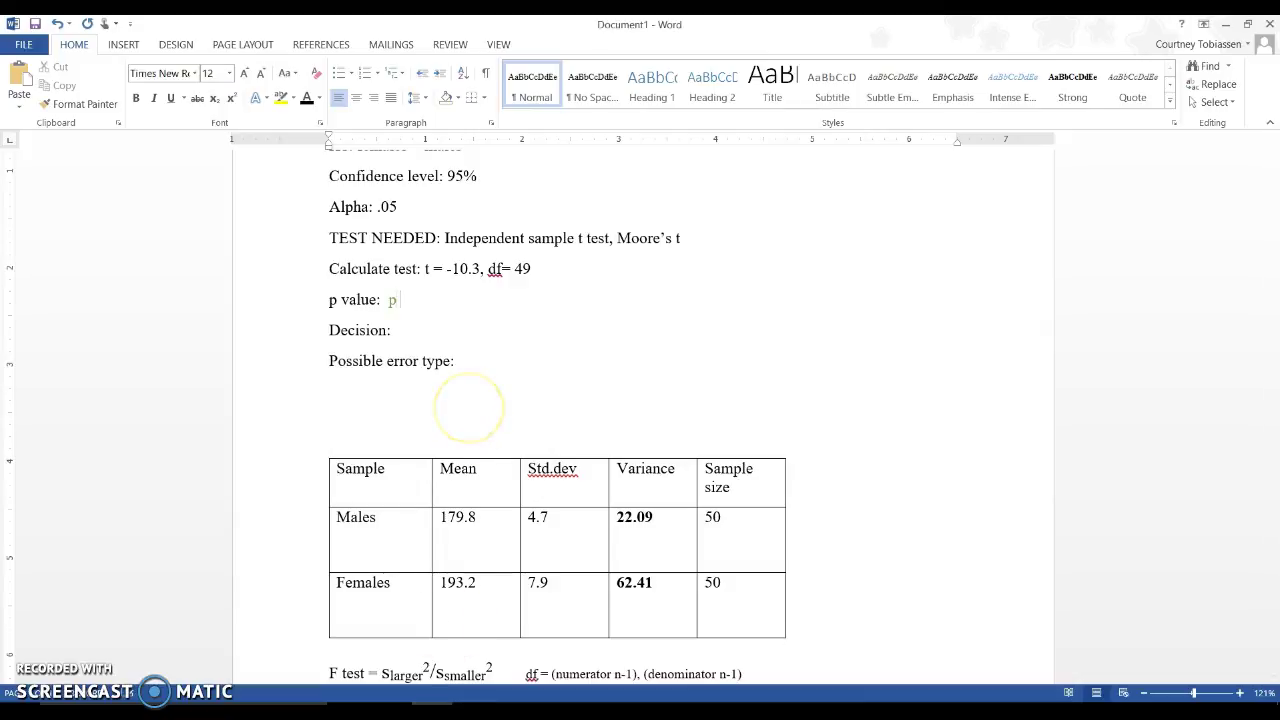
{"action": "type", "text": " <.001"}
{"action": "left_click", "coordinate": [537, 329]}
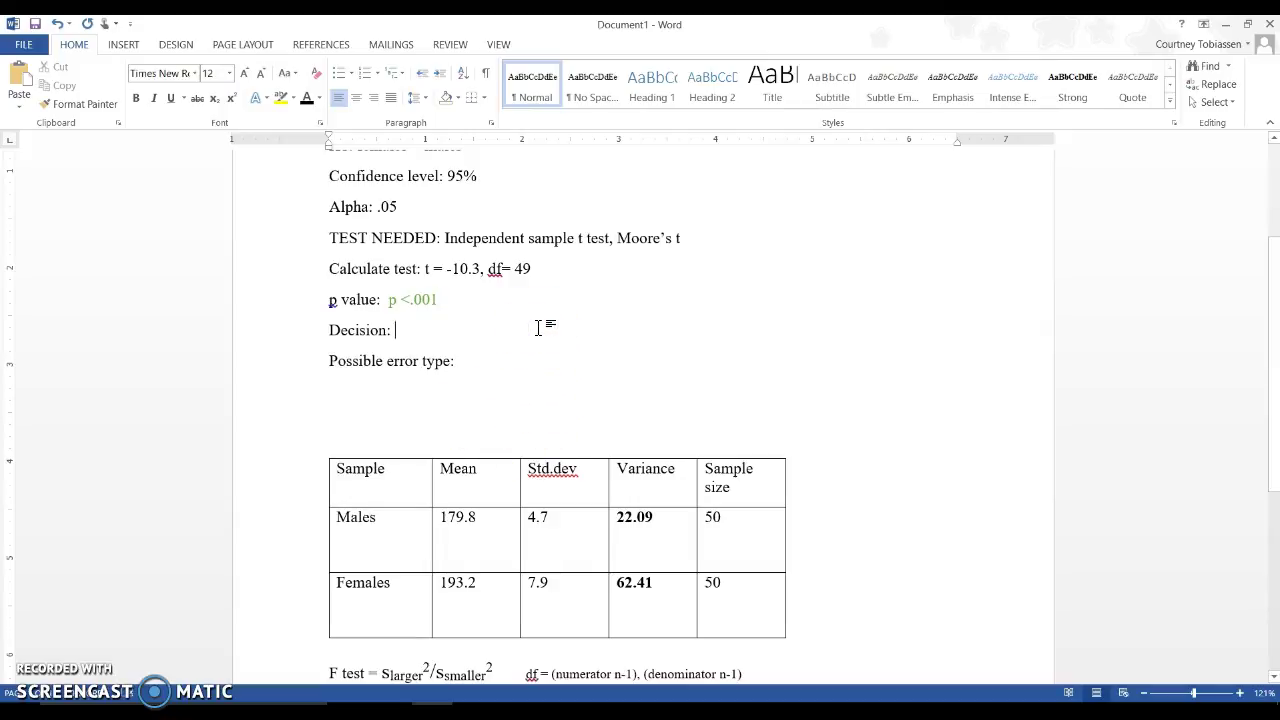
{"action": "scroll", "coordinate": [537, 327], "scroll_direction": "up", "scroll_amount": 1}
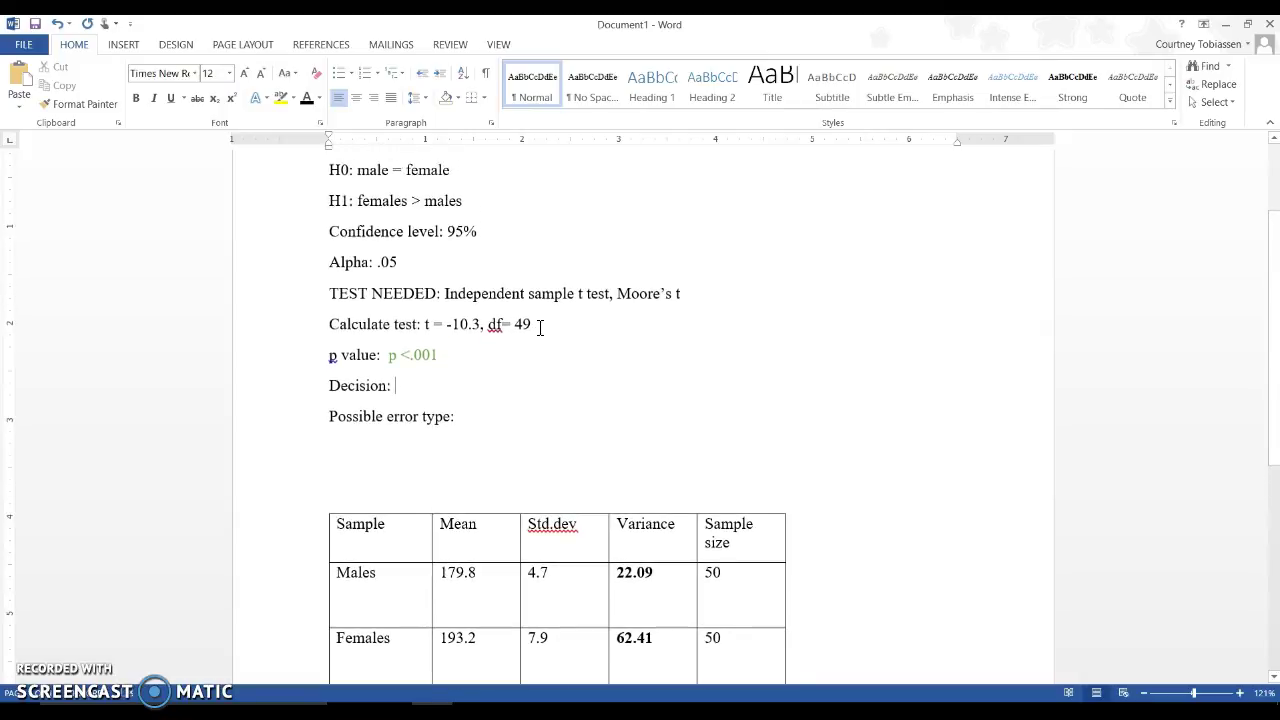
{"action": "left_click_drag", "start_coordinate": [403, 264], "coordinate": [323, 271]}
{"action": "left_click", "coordinate": [421, 238]}
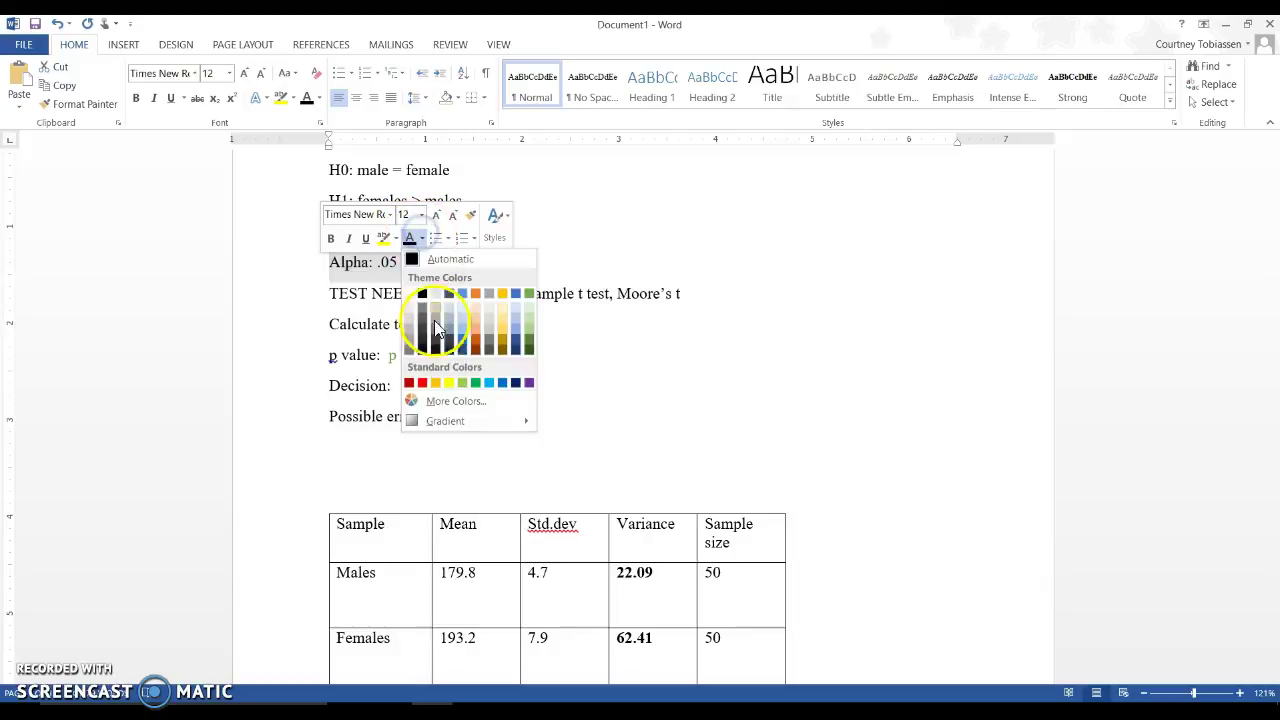
{"action": "left_click", "coordinate": [422, 383]}
{"action": "left_click", "coordinate": [491, 348]}
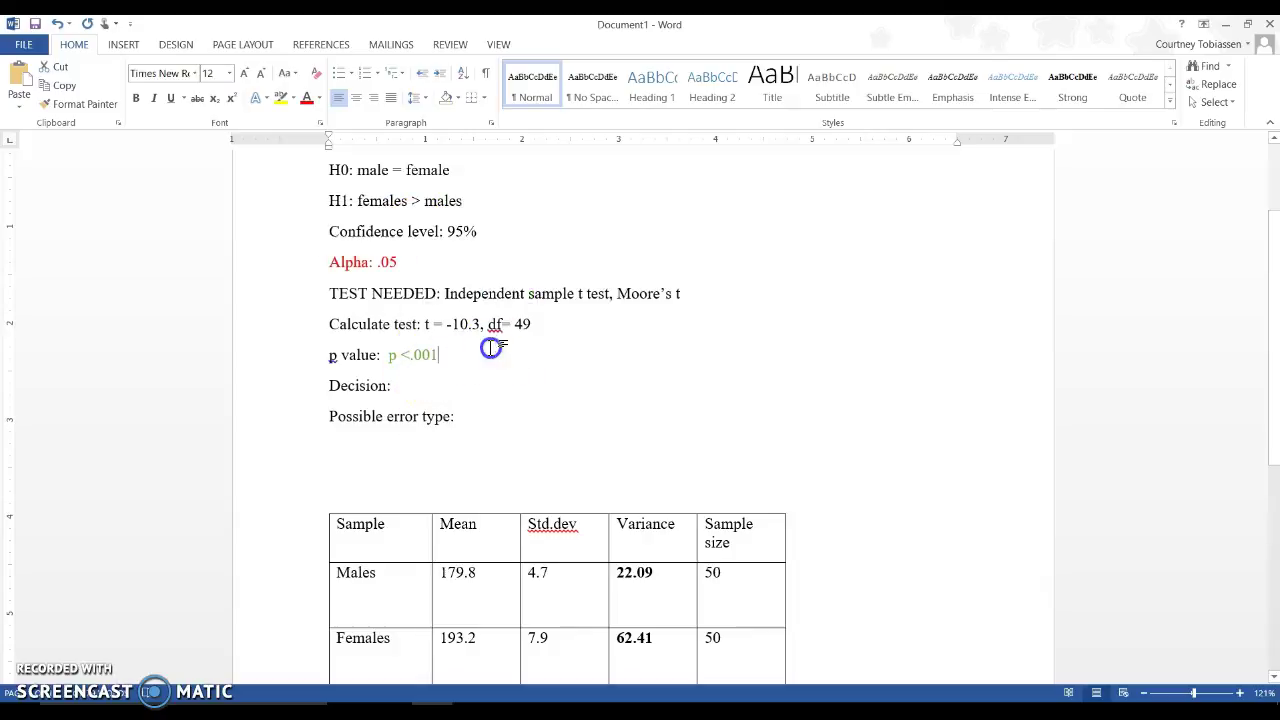
Write the significant reject-null decision favoring females and highlight 'reject null' in yellow
{"action": "left_click", "coordinate": [468, 376]}
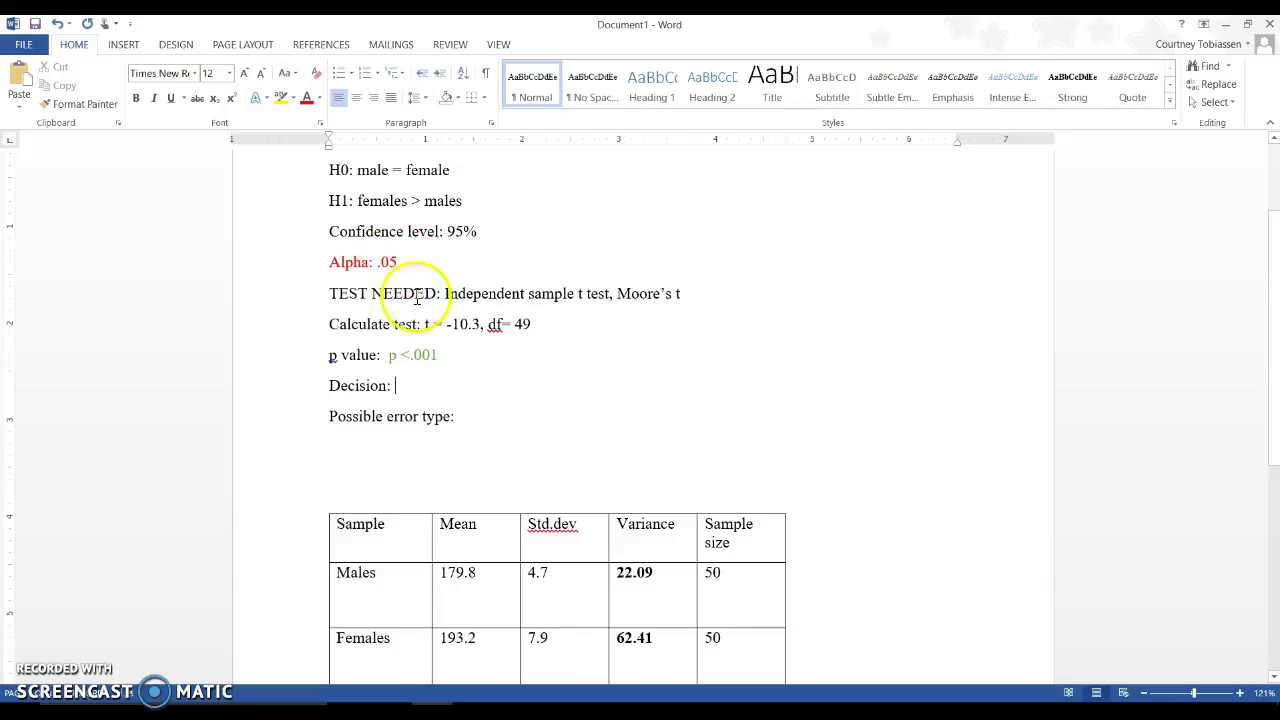
{"action": "type", "text": "sig"}
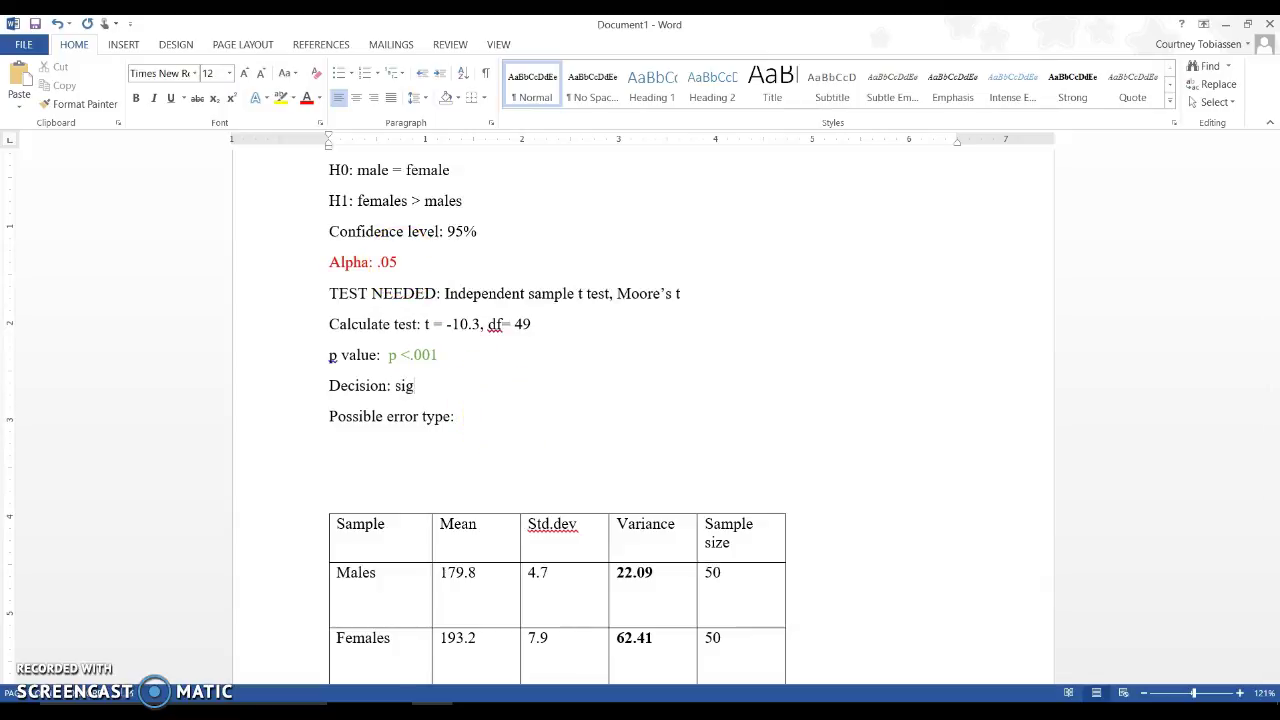
{"action": "type", "text": "nificant, reject null, IS"}
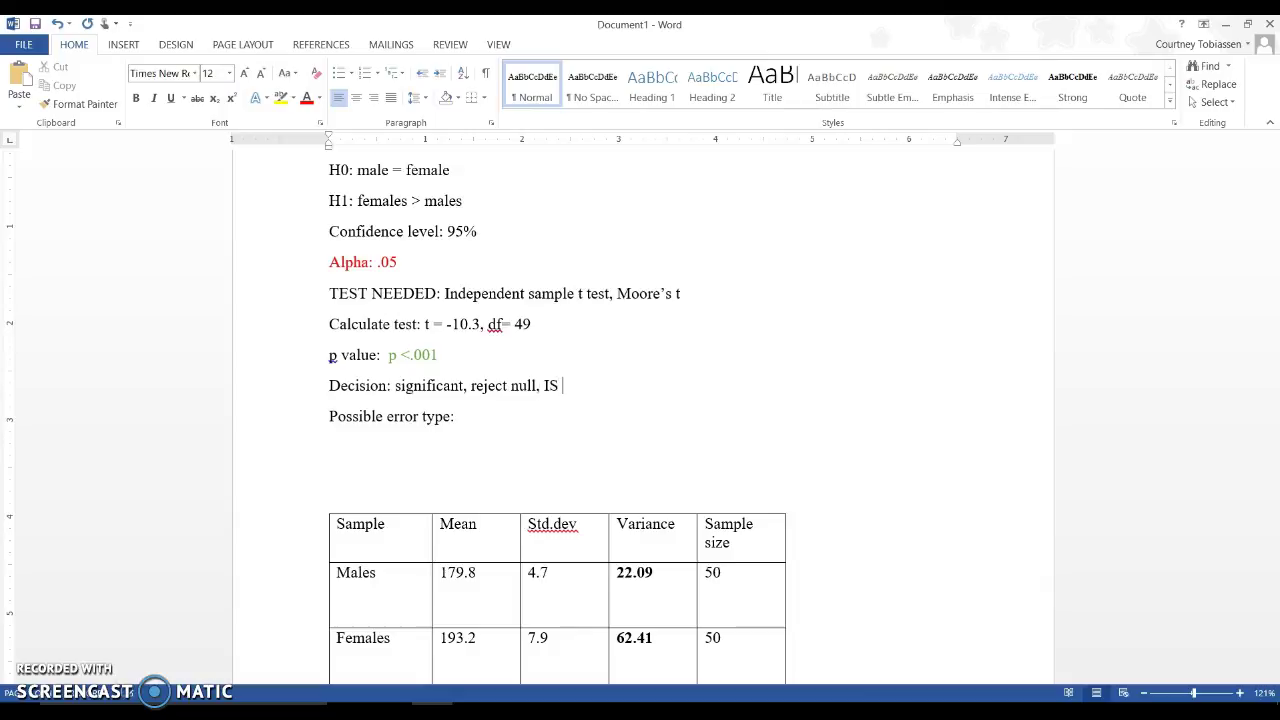
{"action": "type", "text": "difference, female are "}
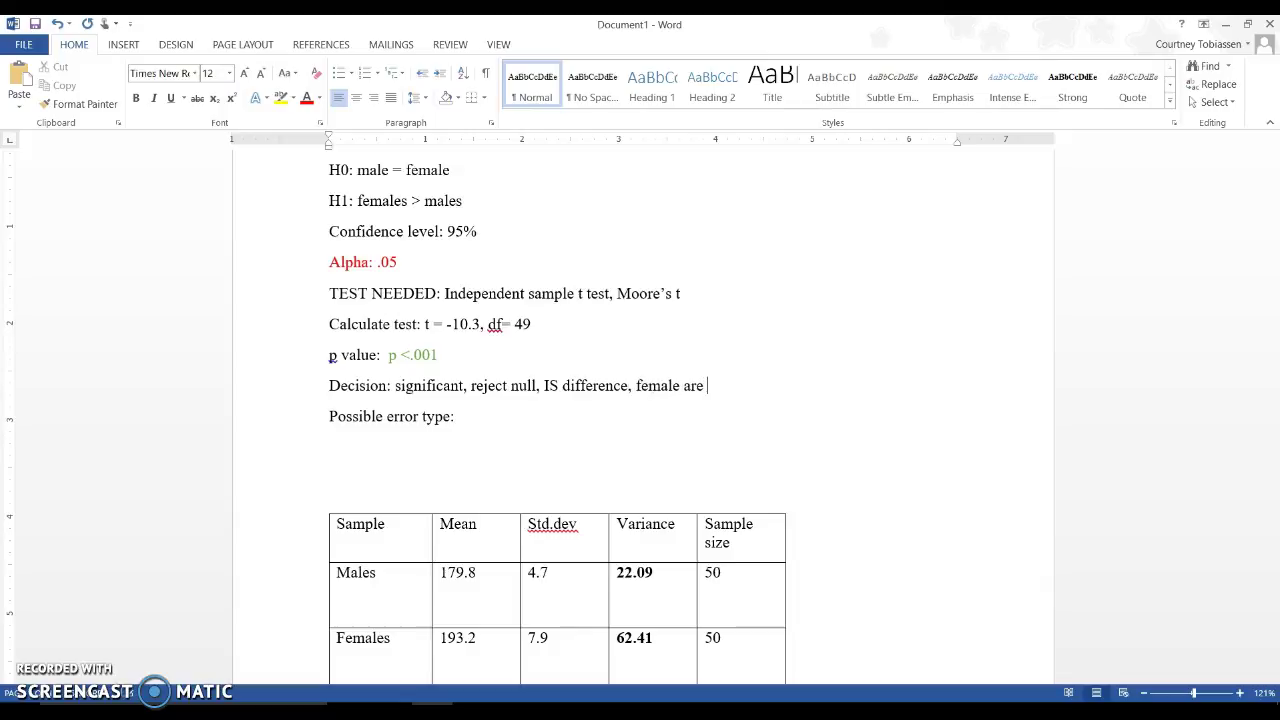
{"action": "type", "text": "high ($$$"}
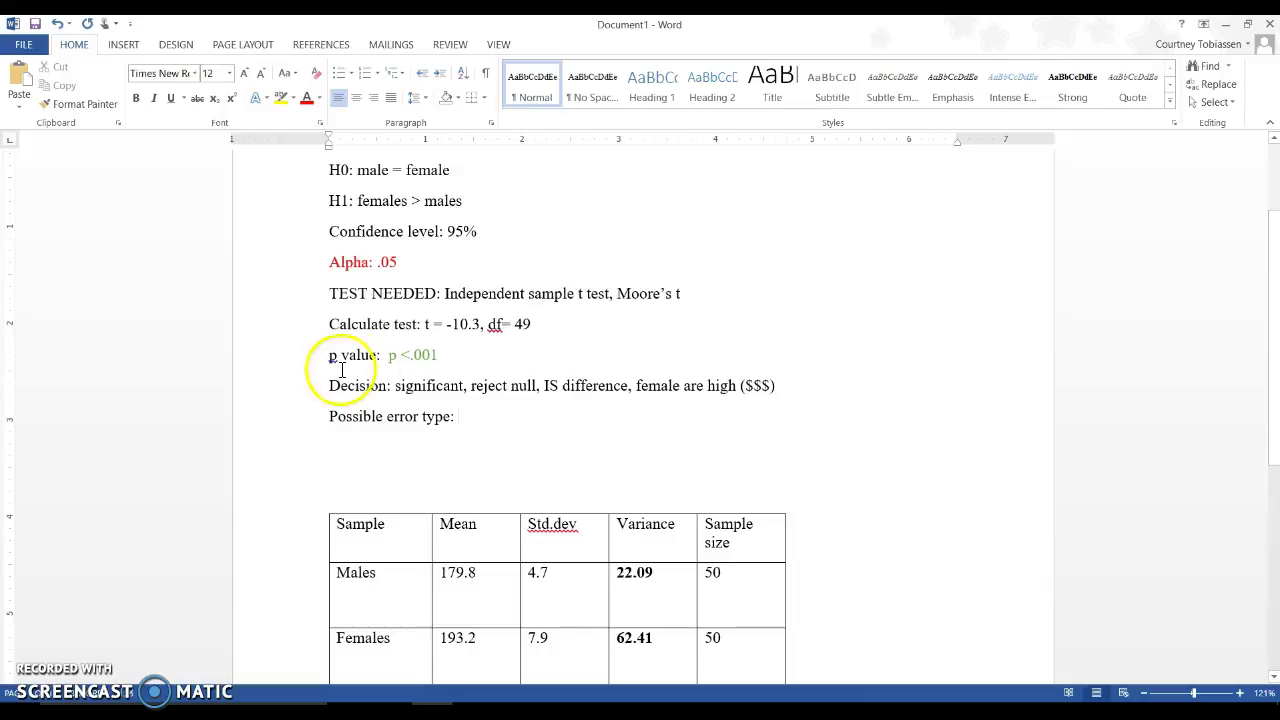
{"action": "left_click_drag", "start_coordinate": [470, 388], "coordinate": [537, 386]}
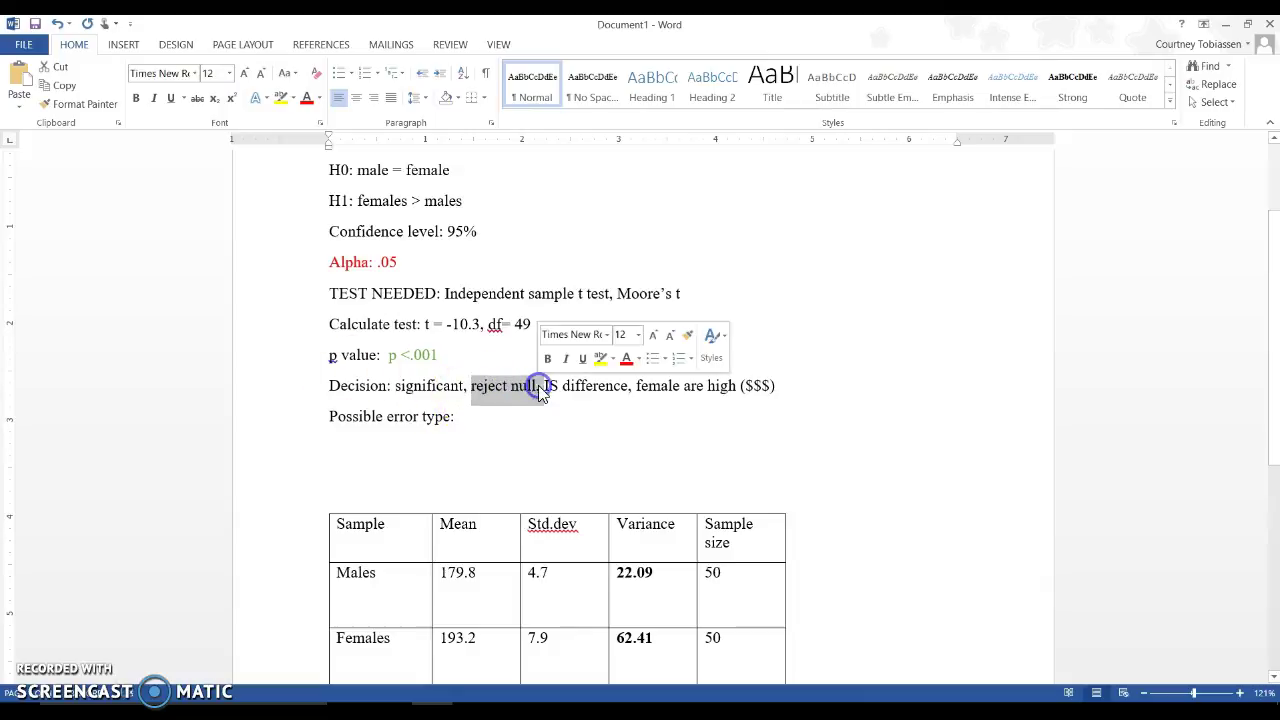
{"action": "left_click", "coordinate": [281, 97]}
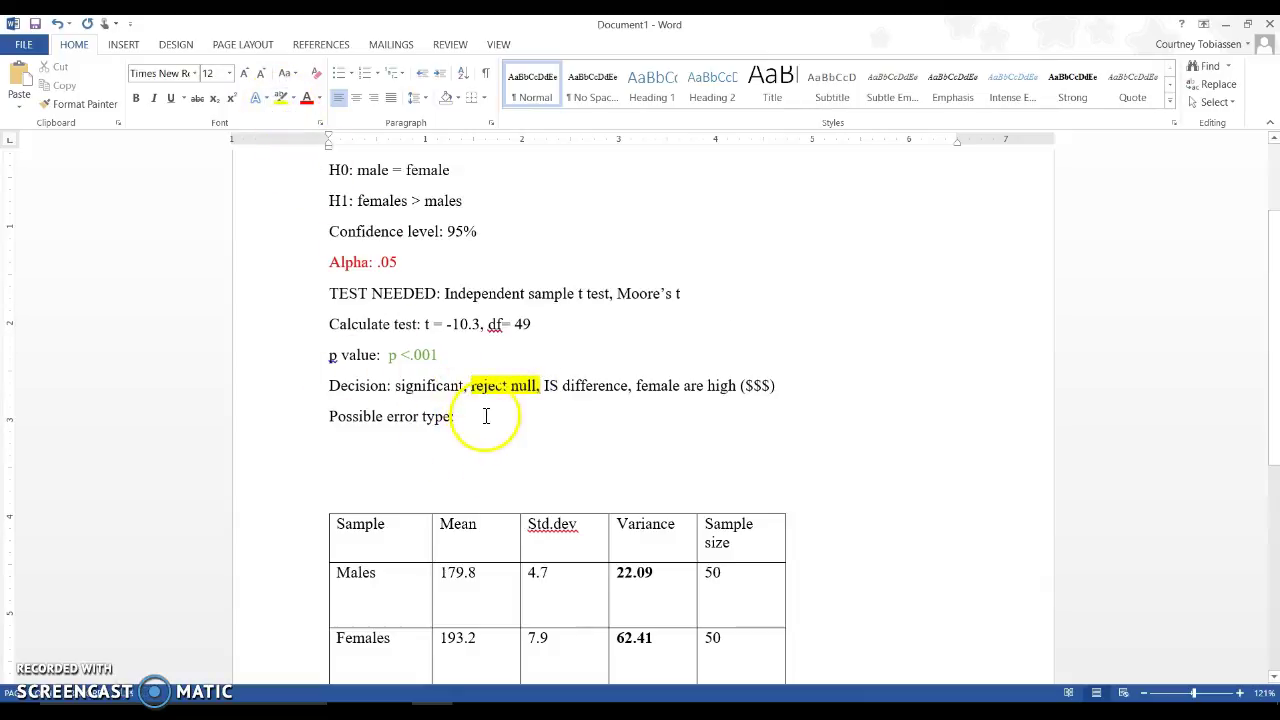
Enter type 1 error on the Possible error type line
{"action": "left_click", "coordinate": [486, 416]}
{"action": "type", "text": "type 1 error"}
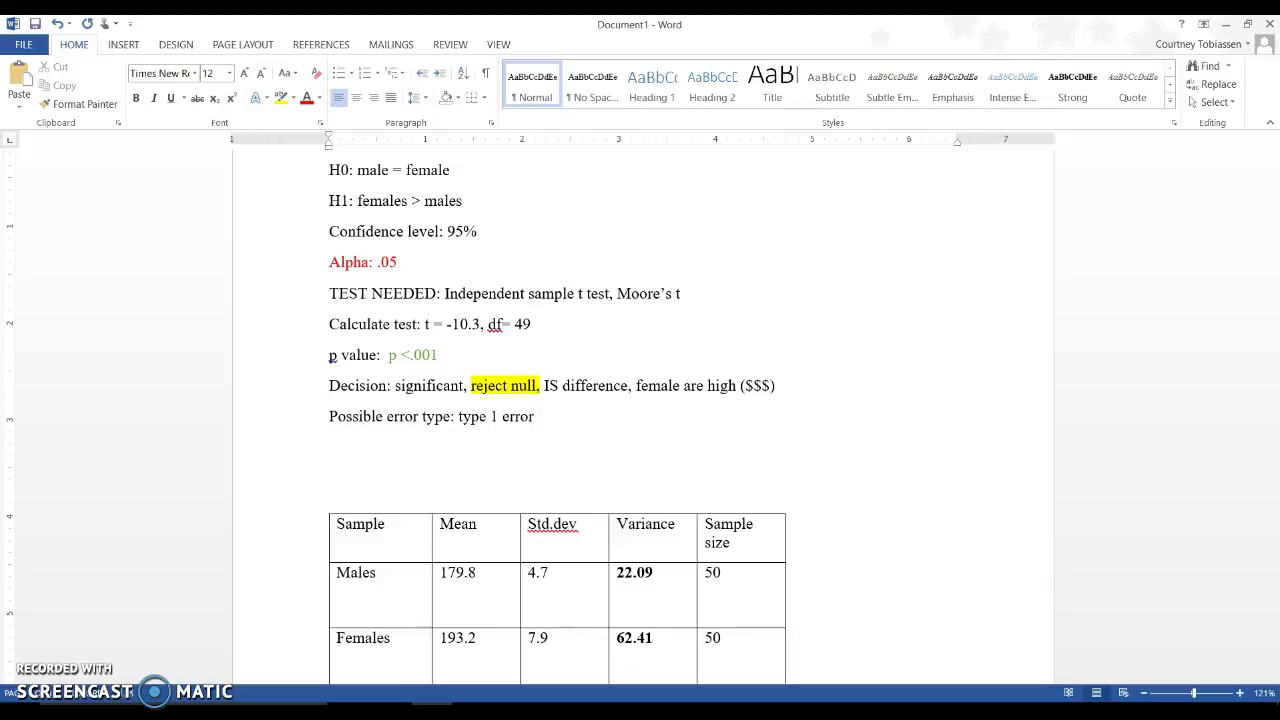
{"action": "scroll", "coordinate": [640, 400], "scroll_direction": "up", "scroll_amount": 3}
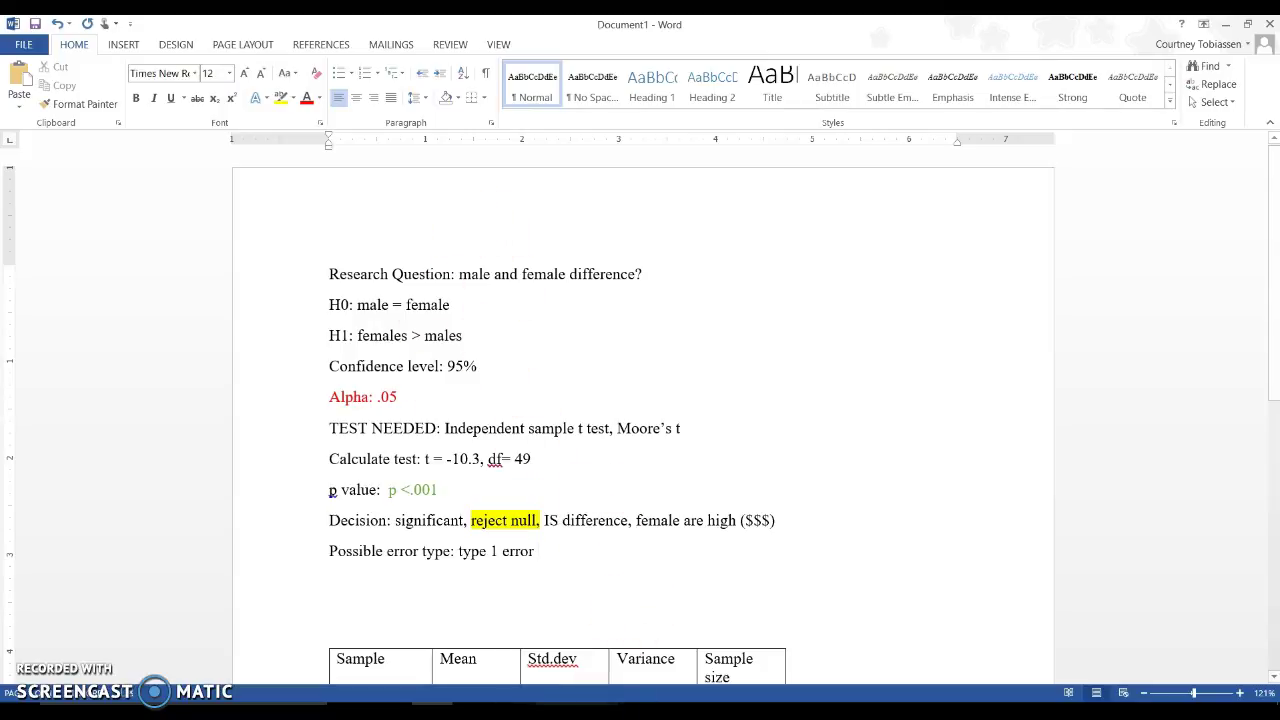
{"action": "mouse_move", "coordinate": [525, 708]}
{"action": "scroll", "coordinate": [620, 588], "scroll_direction": "down", "scroll_amount": 5}
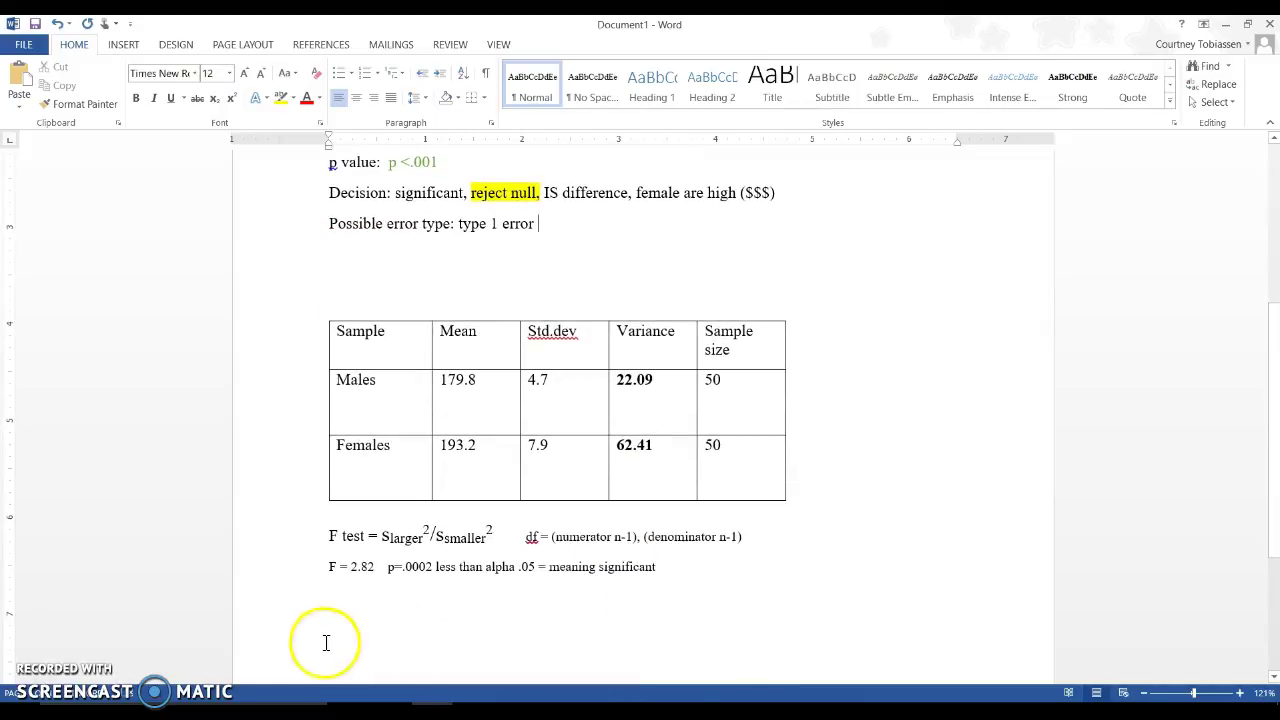
{"action": "left_click_drag", "start_coordinate": [329, 537], "coordinate": [494, 538]}
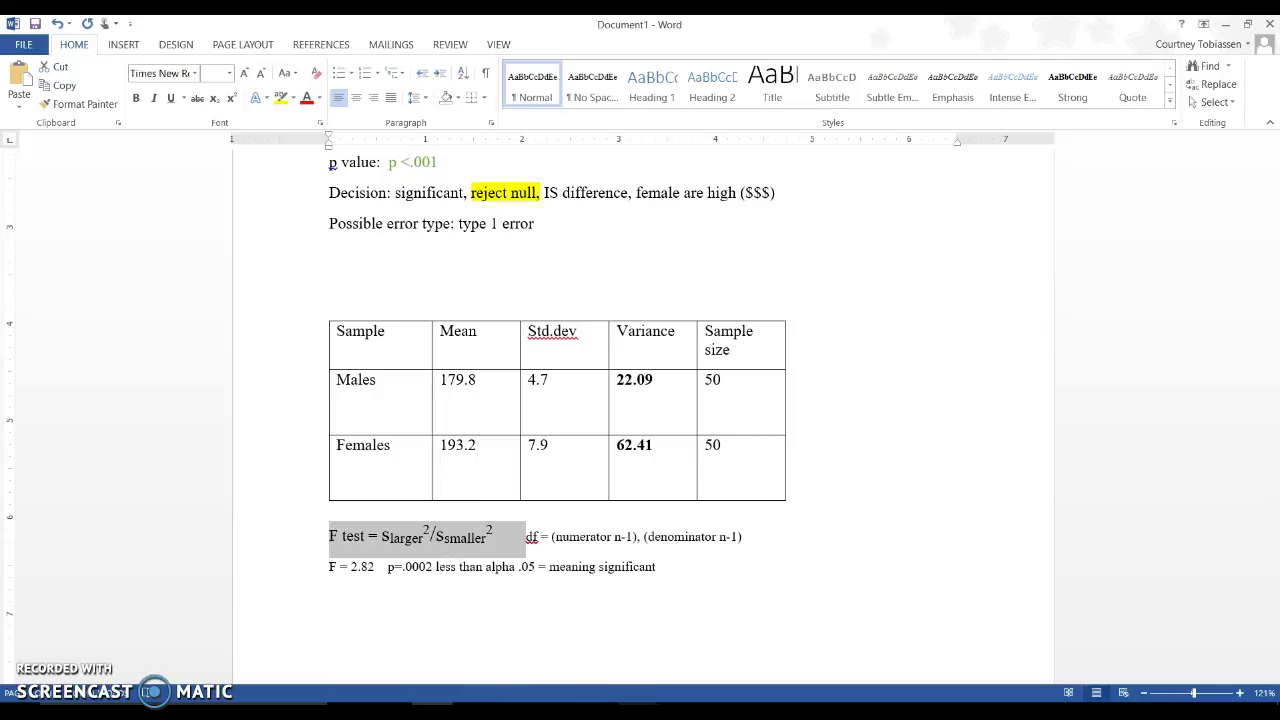
{"action": "left_click", "coordinate": [638, 705]}
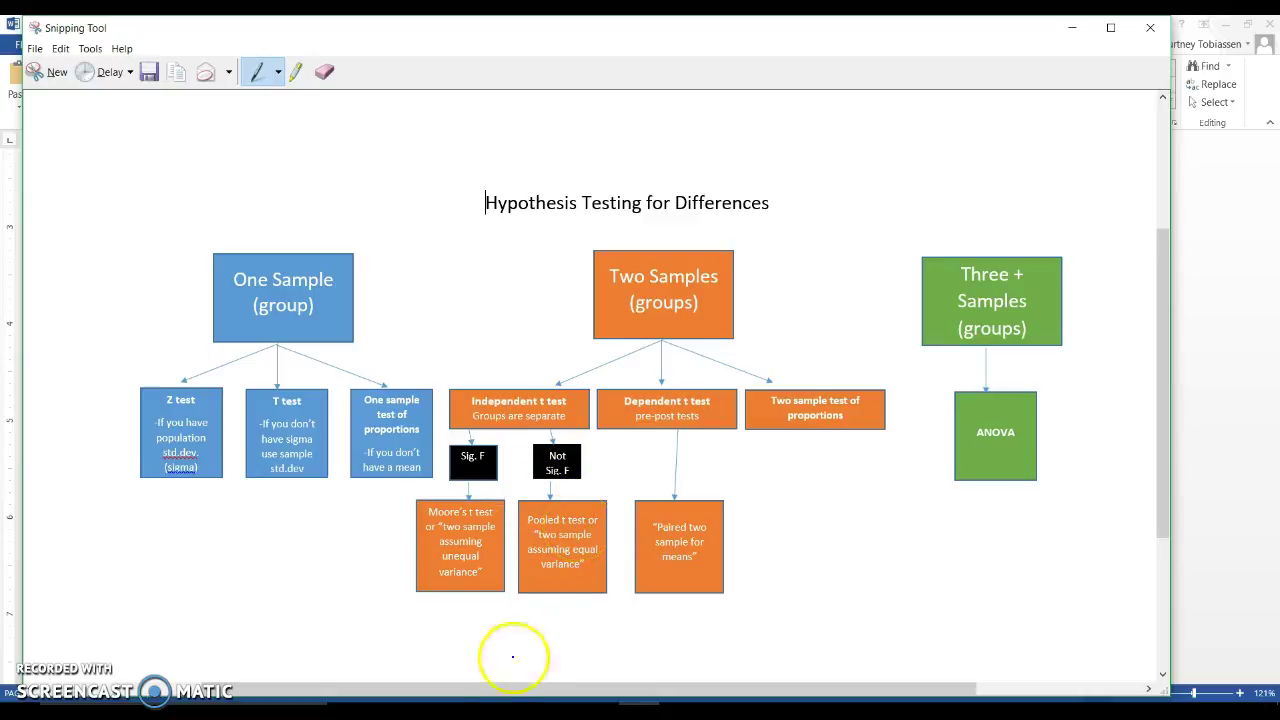
{"action": "left_click", "coordinate": [430, 706]}
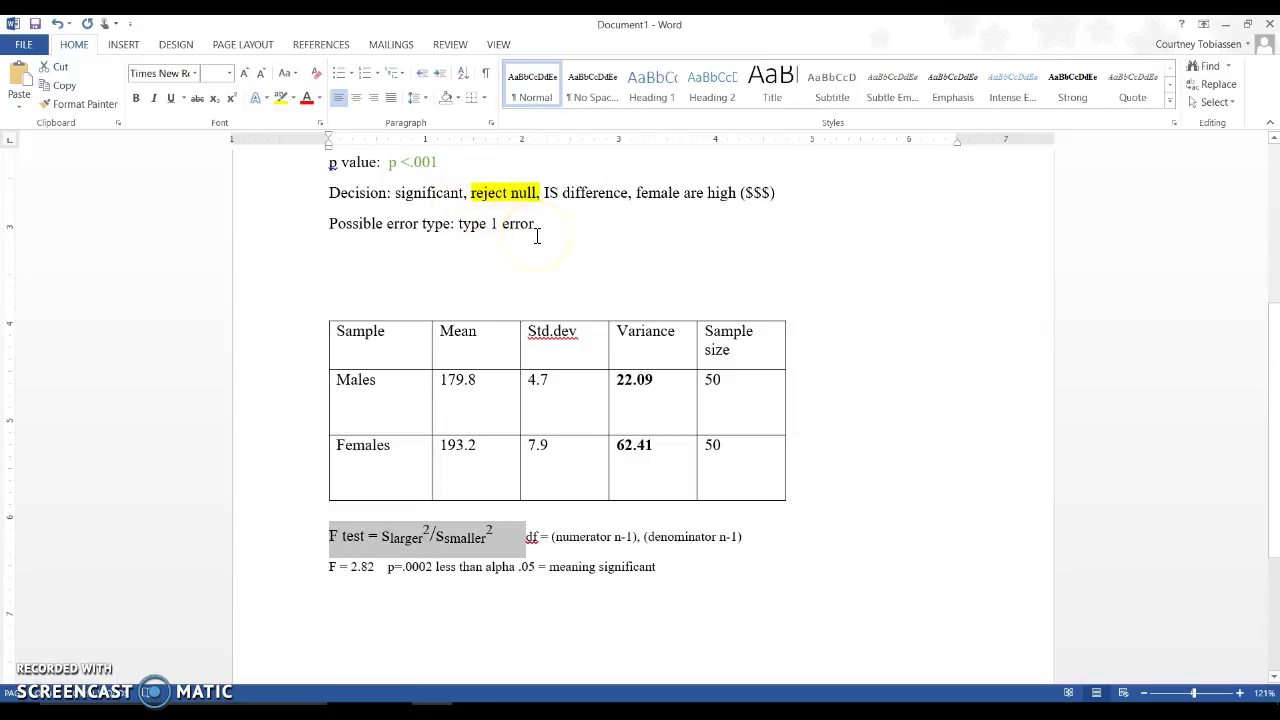
{"action": "scroll", "coordinate": [537, 236], "scroll_direction": "up", "scroll_amount": 4}
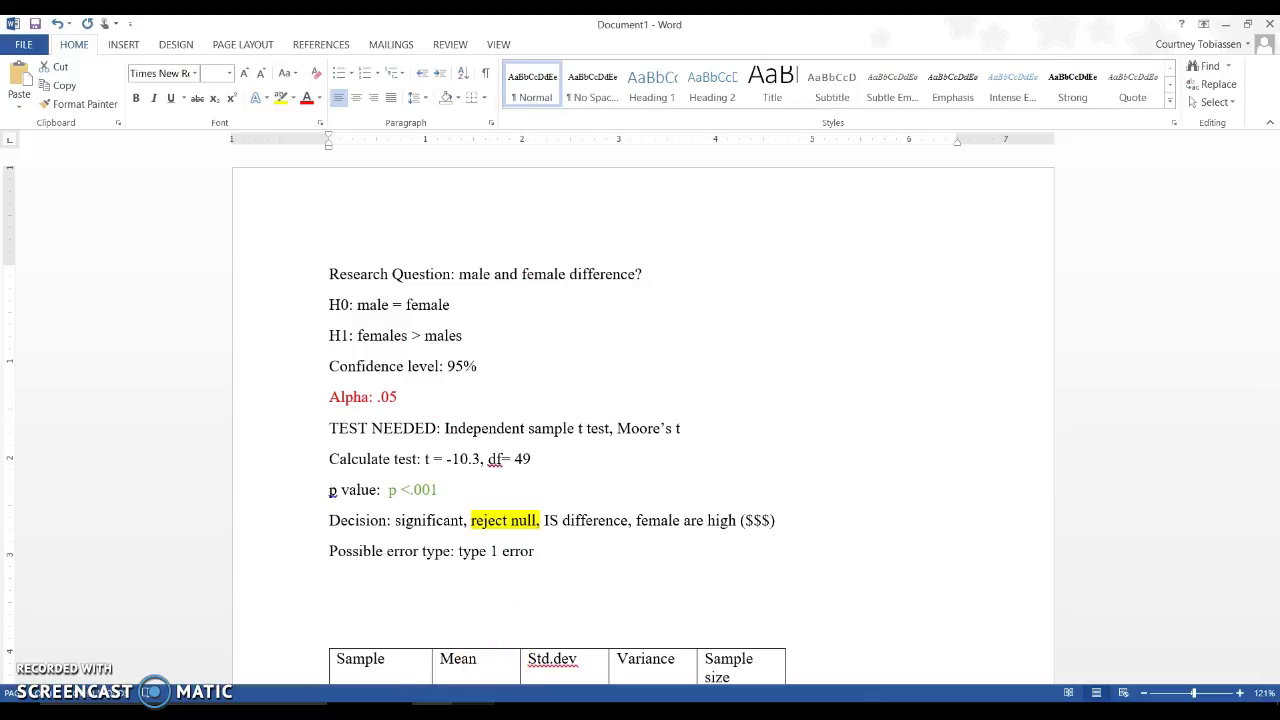
Open Webster's t-test practice problems, view the first problem's answer, then return to the problem list
{"action": "mouse_move", "coordinate": [475, 700]}
{"action": "left_click", "coordinate": [475, 545]}
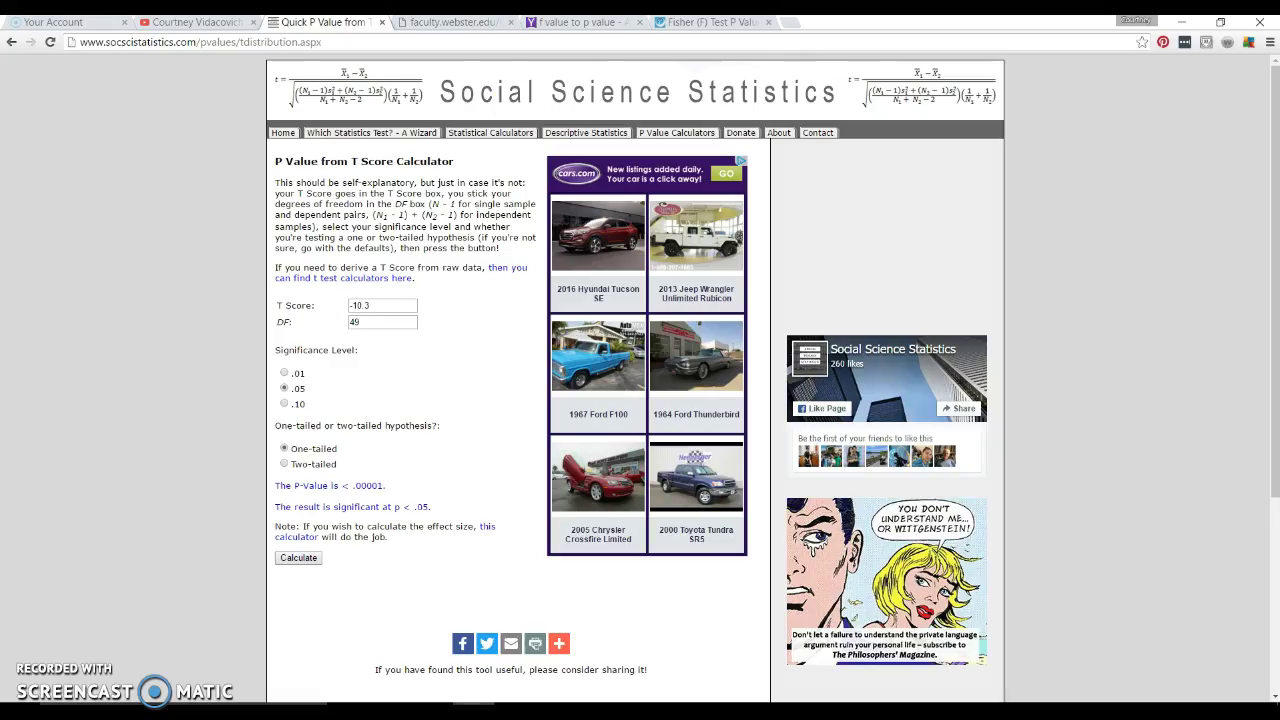
{"action": "left_click", "coordinate": [448, 22]}
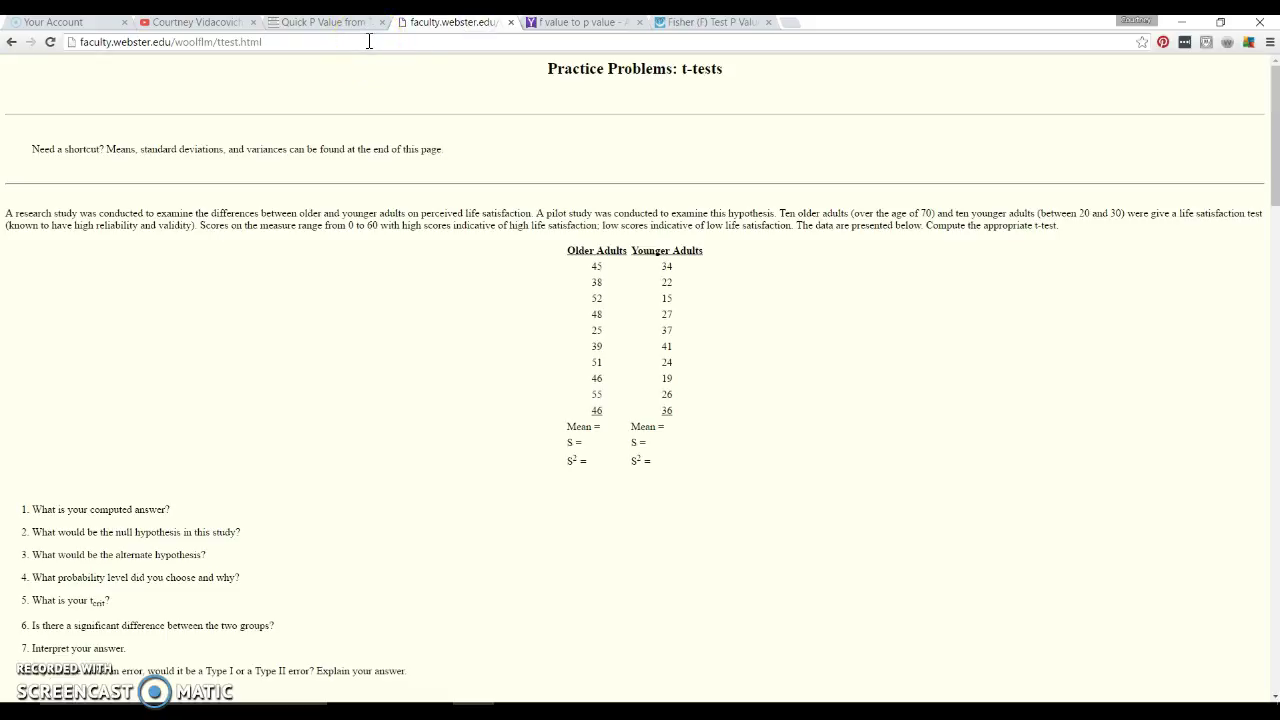
{"action": "scroll", "coordinate": [929, 534], "scroll_direction": "down", "scroll_amount": 2}
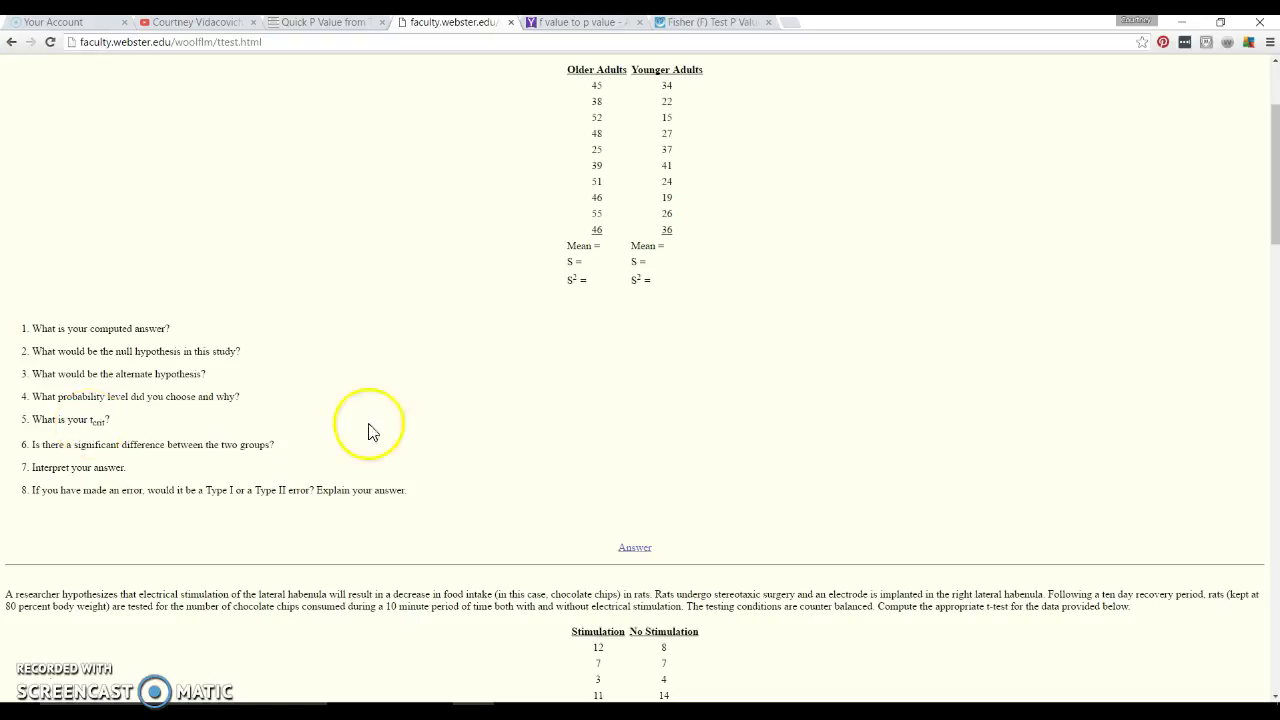
{"action": "left_click", "coordinate": [635, 549]}
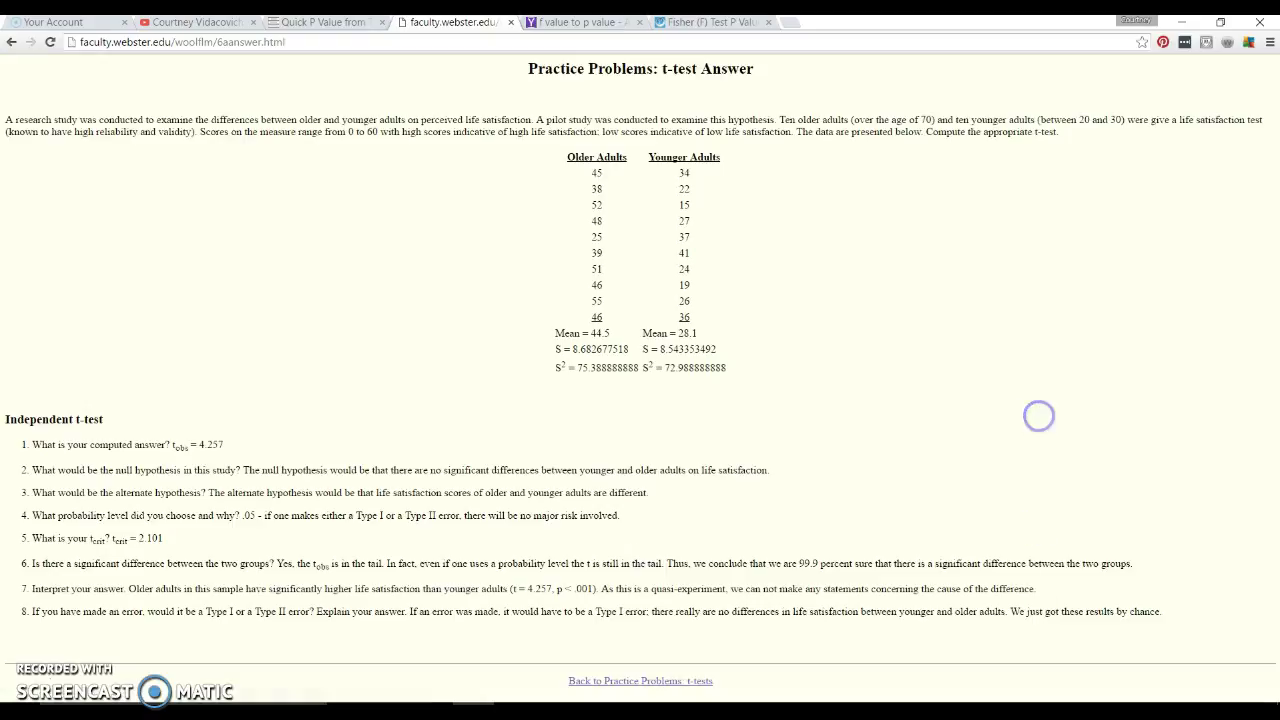
{"action": "left_click", "coordinate": [640, 681]}
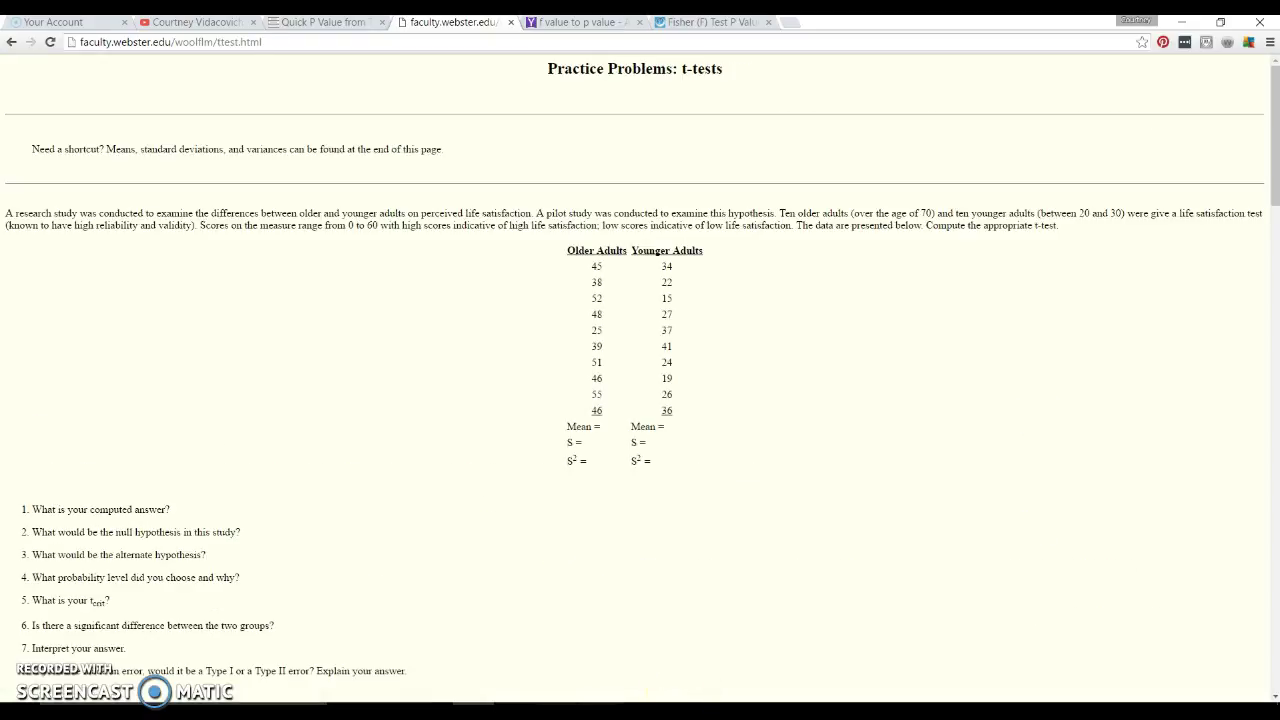